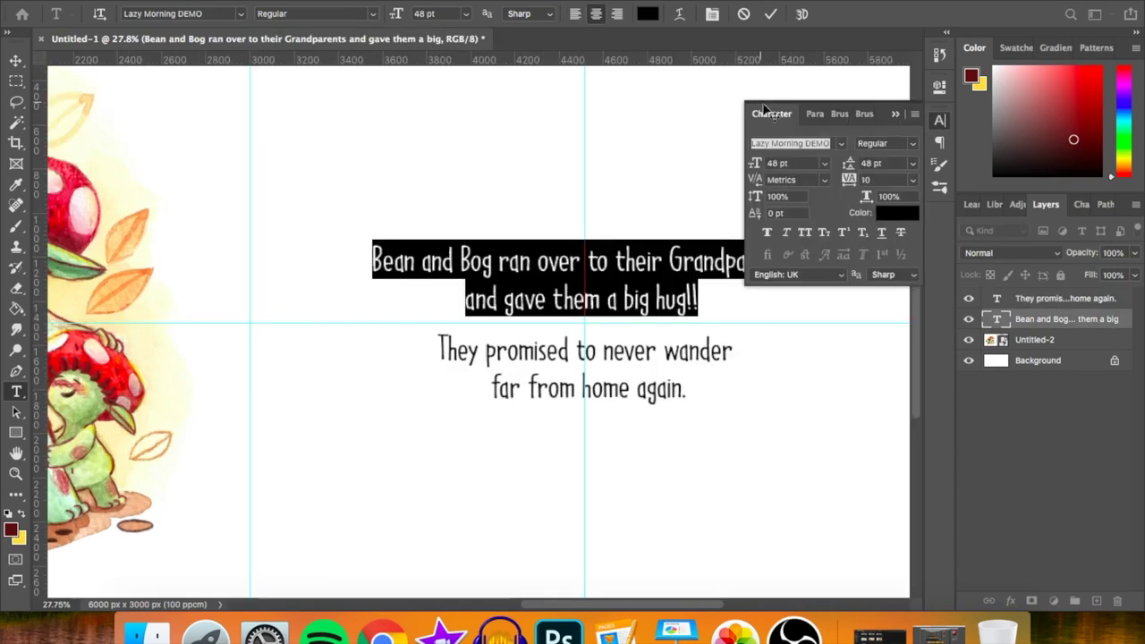
- Warp the "Bean and Bog ran over to their Grandparents" text with the horizontal Flag style at a +2% bend
left_click(894, 114)
left_click(686, 14)
left_click(702, 190)
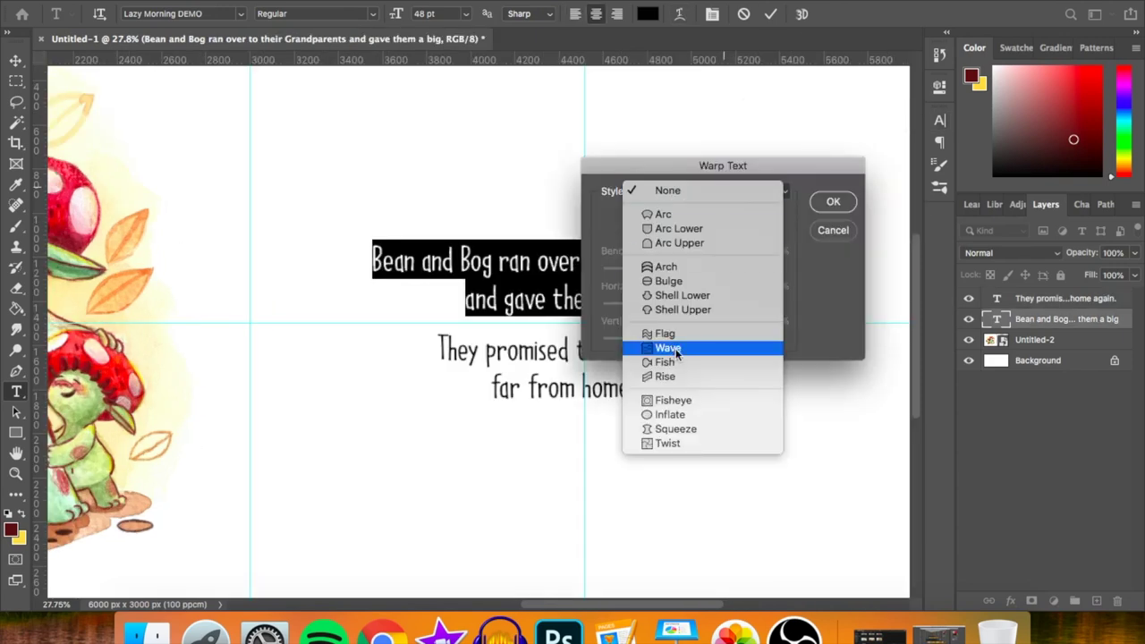
left_click(664, 333)
left_click_drag(723, 269, 690, 271)
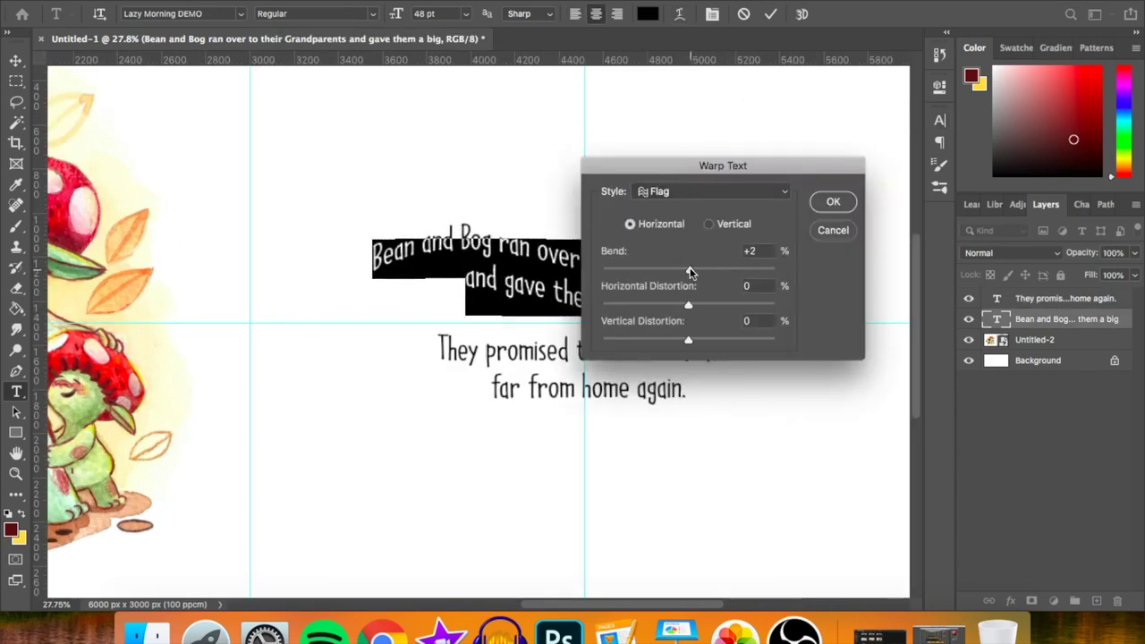
left_click(833, 204)
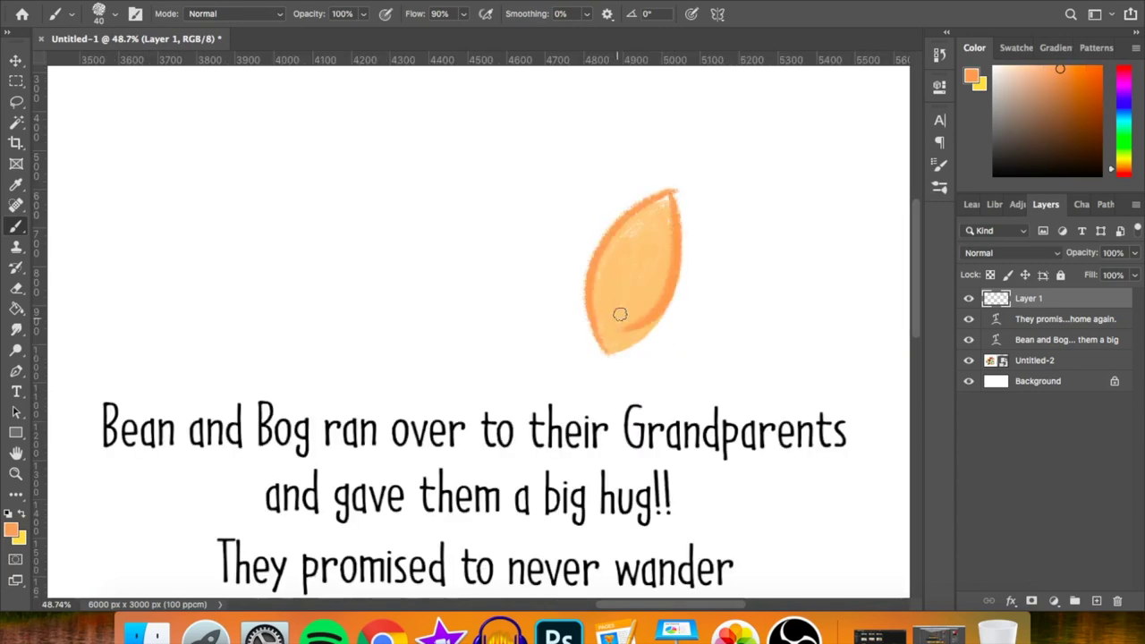
- Undo the leaf's last outline stroke, then repaint its right edge and add a central vein in orange
key("super+z")
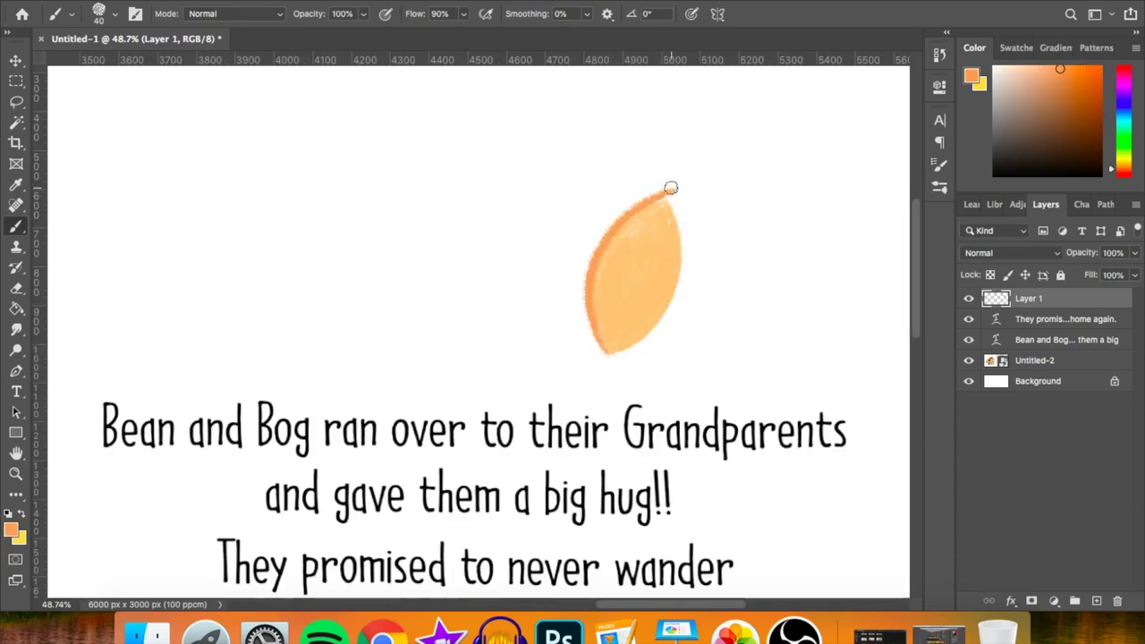
left_click_drag(670, 184, 616, 338)
left_click_drag(661, 196, 601, 351)
- Add a new layer and paint the curved left edge of a second orange leaf beside the first one
key("super+shift+alt+n")
left_click_drag(390, 218, 436, 345)
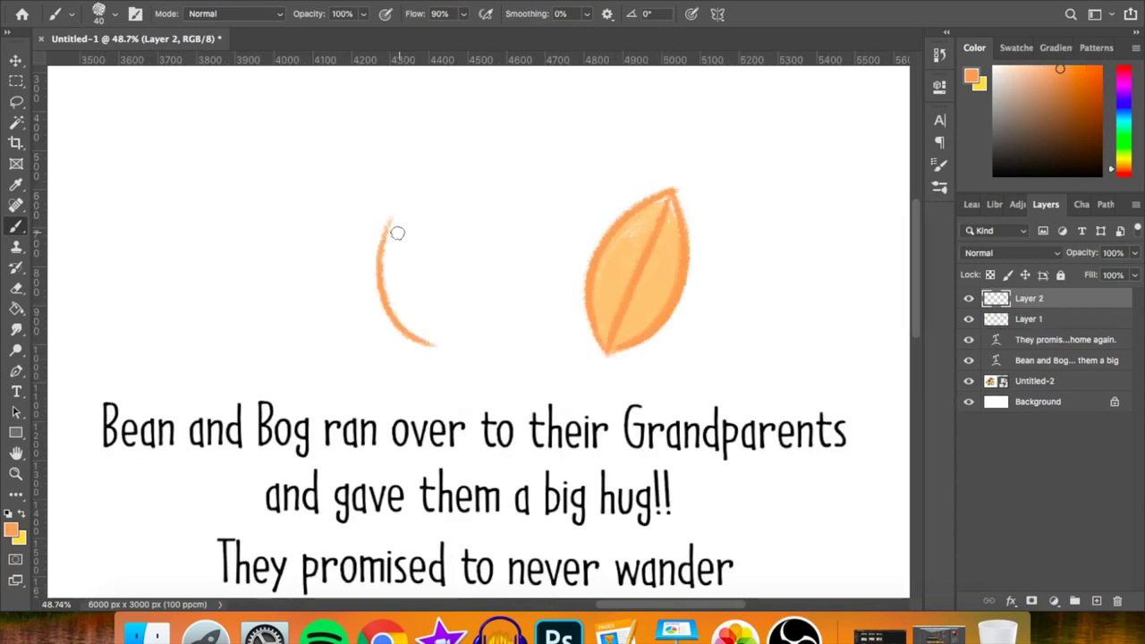
left_click_drag(389, 221, 428, 347)
key("super+z")
left_click_drag(389, 216, 422, 347)
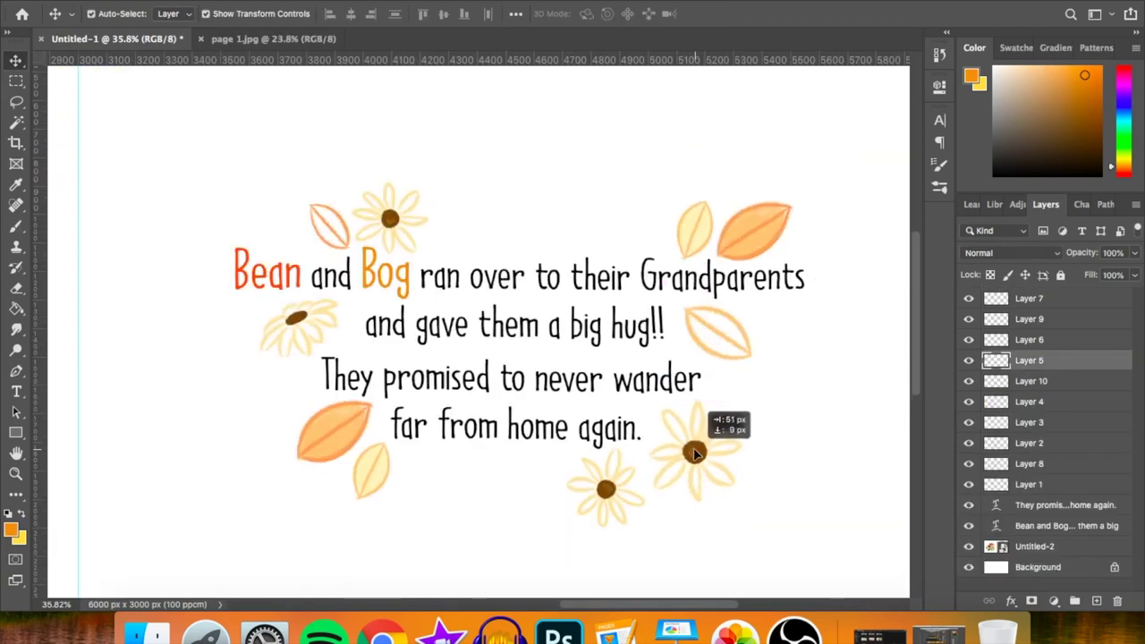
- Move the large daisy next to the text's last line and deselect it
left_click_drag(693, 450, 686, 452)
left_click(834, 346)
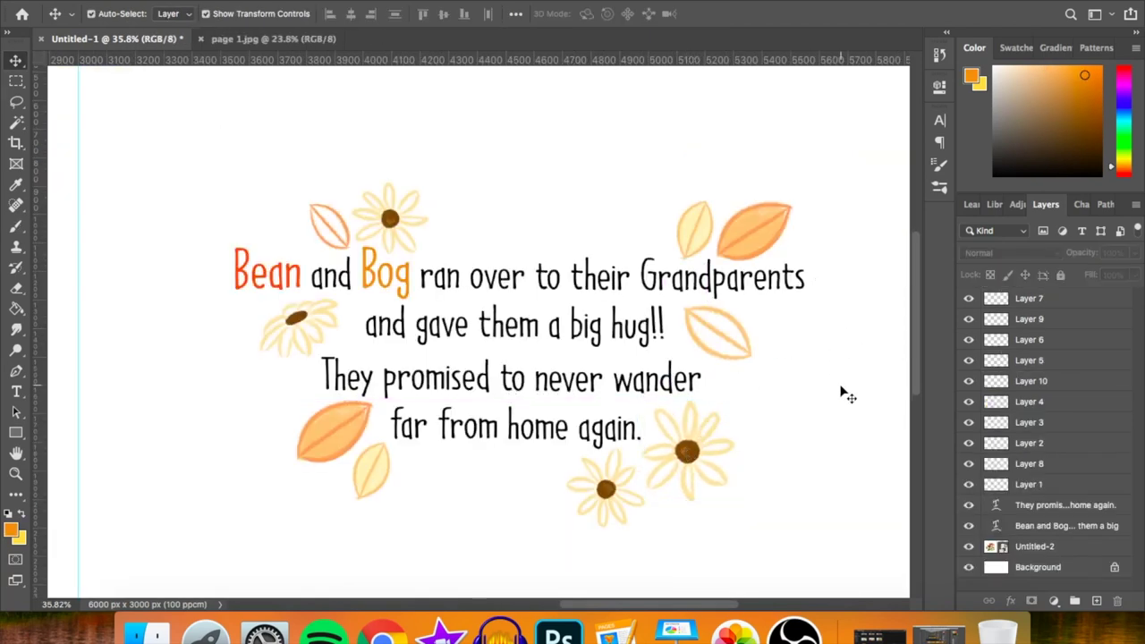
key("super+0")
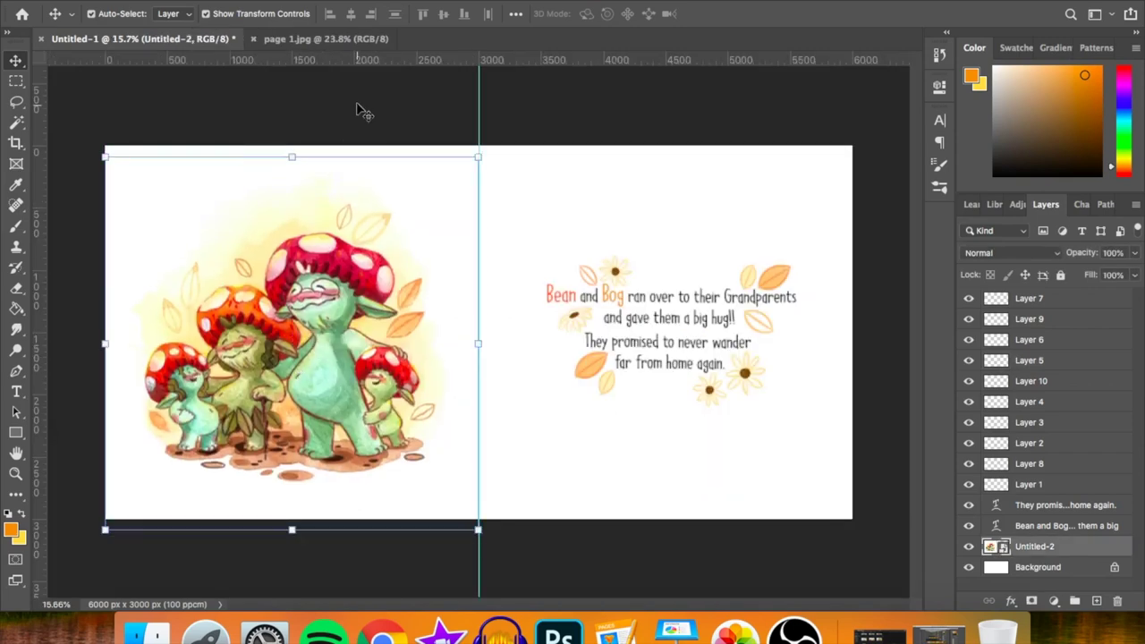
scroll(249, 563, "up", 3)
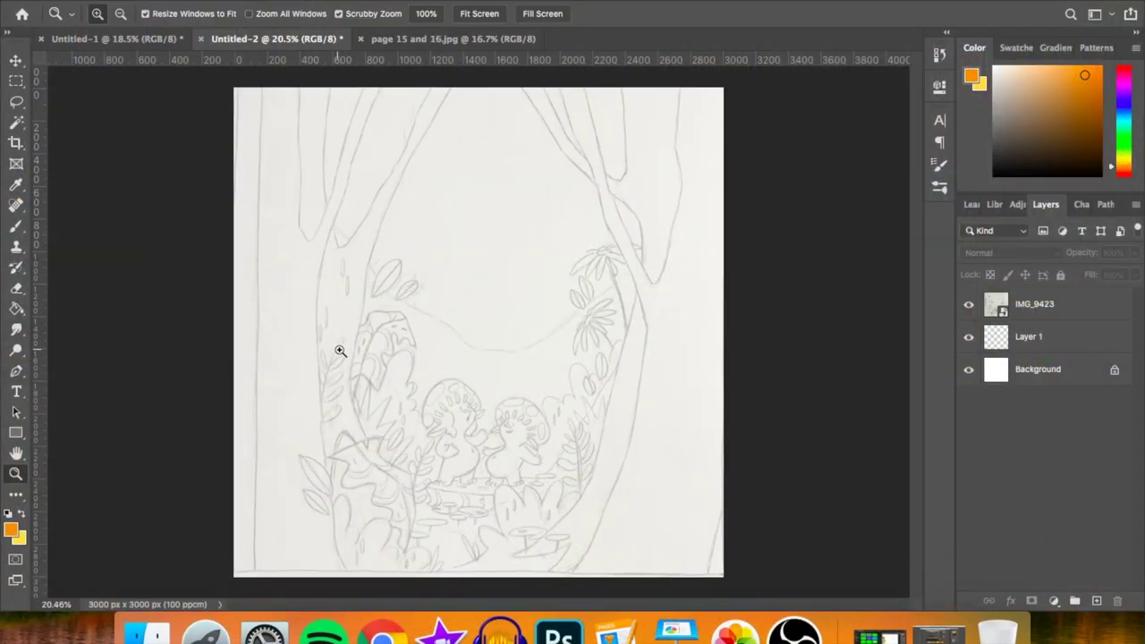
- Select Layer 1 beneath the sketch and sample a pale green from the forest glow in page 15 and 16.jpg
left_click_drag(337, 350, 345, 349)
key("v")
left_click(1069, 343)
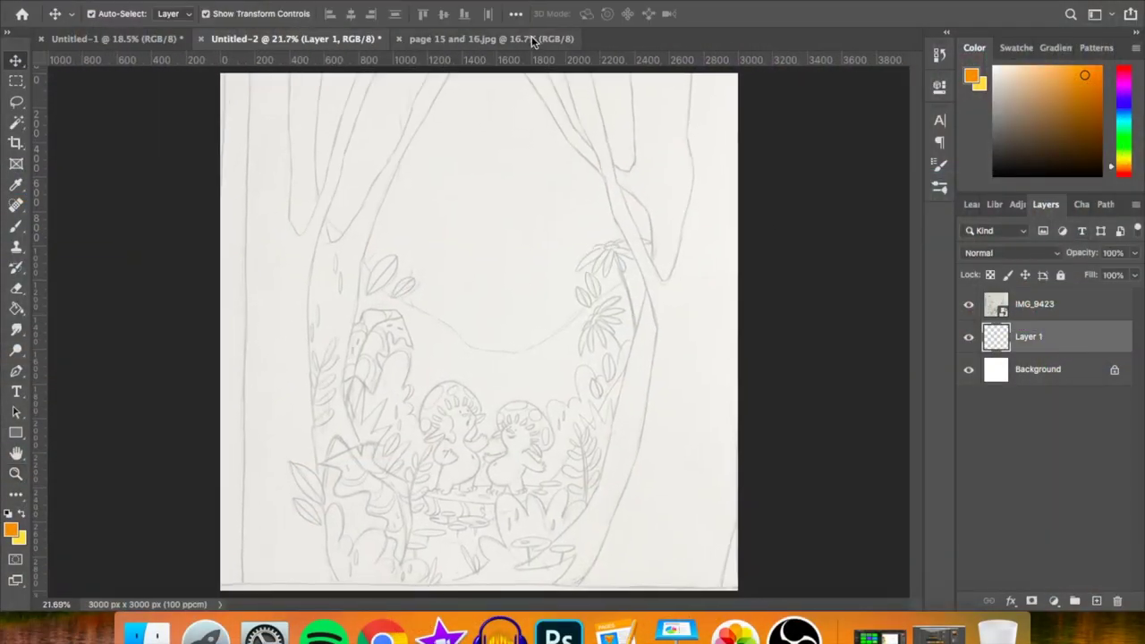
left_click(483, 38)
key("i")
left_click(374, 299)
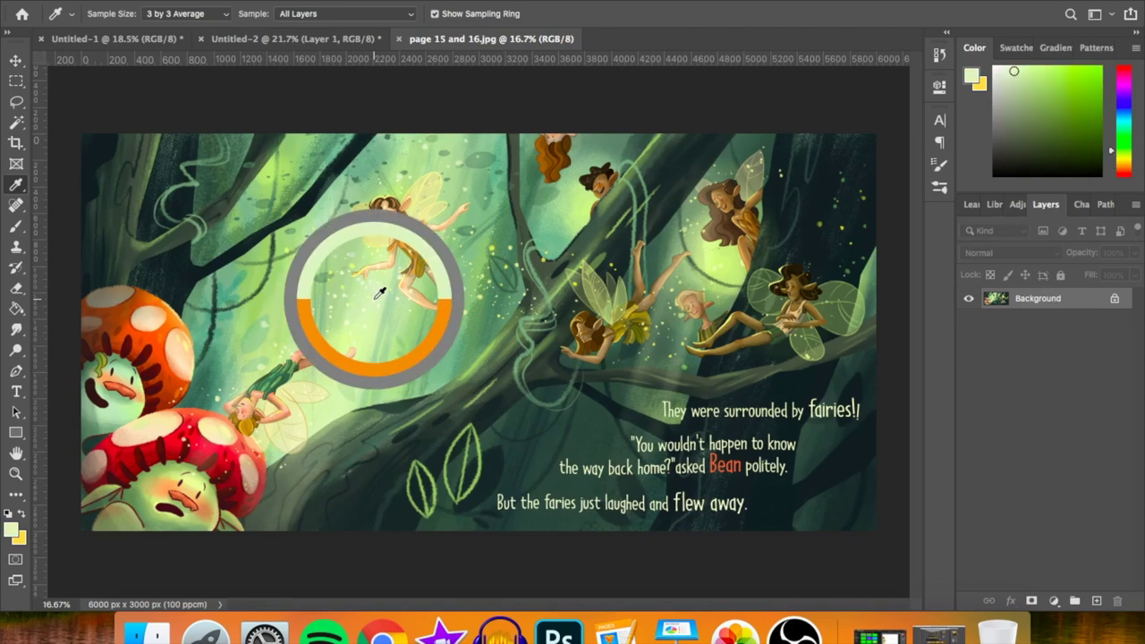
- Cover Layer 1 of Untitled-2 with the sampled pale green beneath the forest sketch, using a 250 px brush
left_click(285, 39)
key("z")
left_click_drag(492, 215, 468, 198)
key("b")
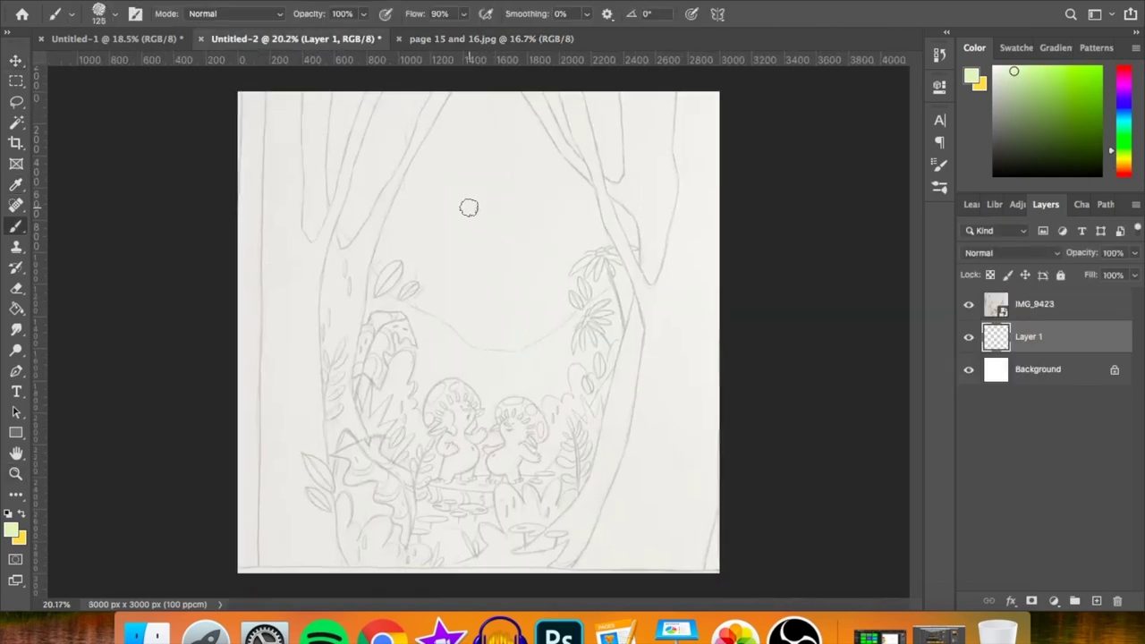
mouse_move(368, 136)
left_mouse_down()
mouse_move(378, 187)
mouse_move(402, 187)
mouse_move(486, 104)
left_mouse_up()
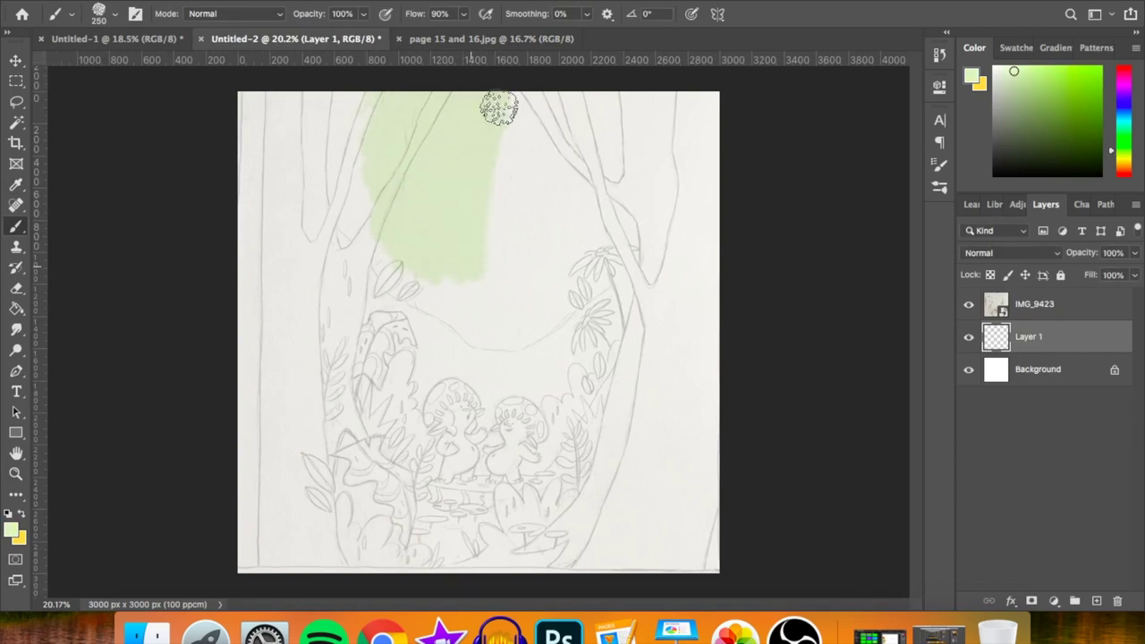
key("alt+BackSpace")
mouse_move(676, 473)
left_mouse_down()
mouse_move(703, 549)
mouse_move(740, 565)
mouse_move(626, 543)
left_mouse_up()
- Paint deeper greens around the glowing central clearing on Layer 1 and rough in a dark green trunk at the upper left
mouse_move(501, 108)
left_mouse_down()
mouse_move(532, 272)
mouse_move(618, 204)
left_mouse_up()
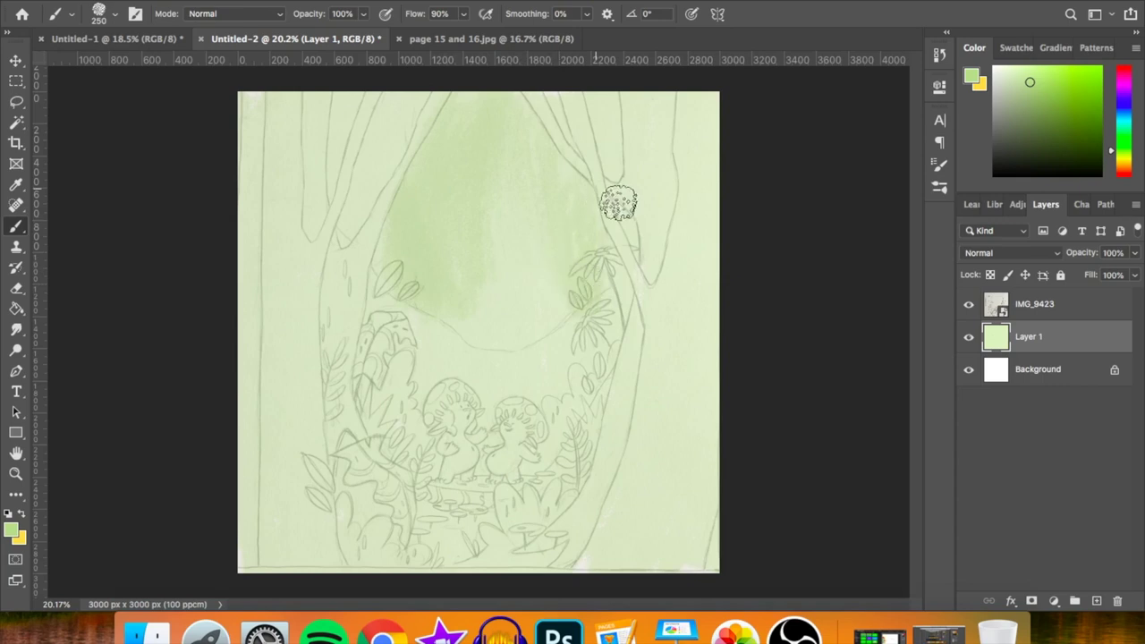
key("alt+BackSpace")
mouse_move(268, 309)
left_mouse_down()
mouse_move(259, 93)
mouse_move(353, 101)
mouse_move(370, 188)
left_mouse_up()
key("bracketleft")
key("bracketleft")
key("ctrl+z")
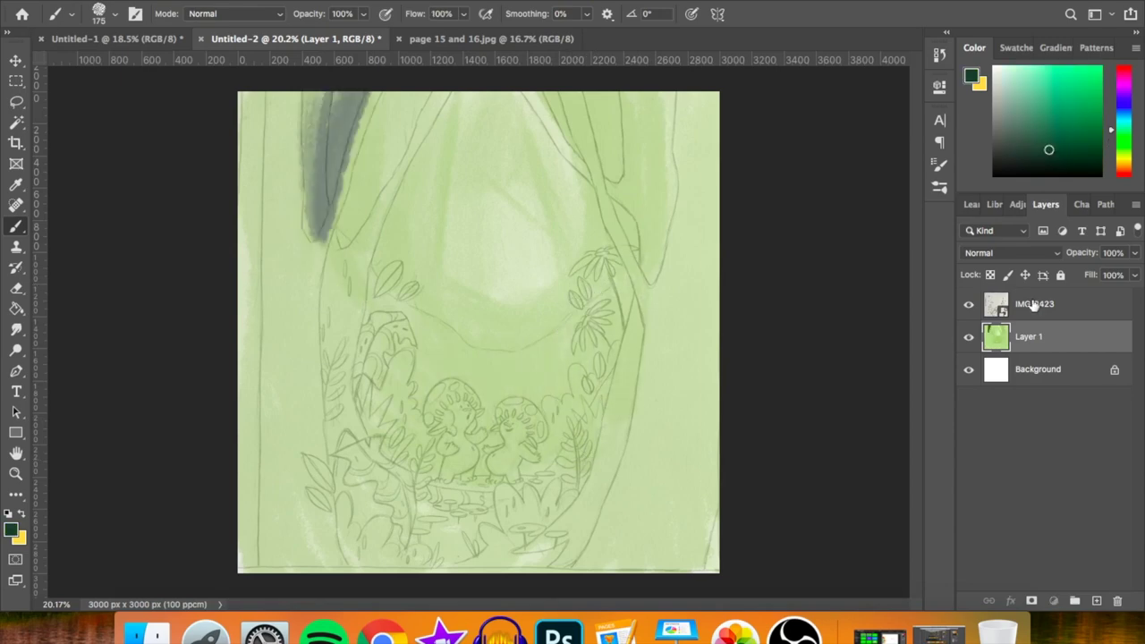
- Set the blend mode of the IMG_9423 sketch layer to Multiply
left_click(1061, 304)
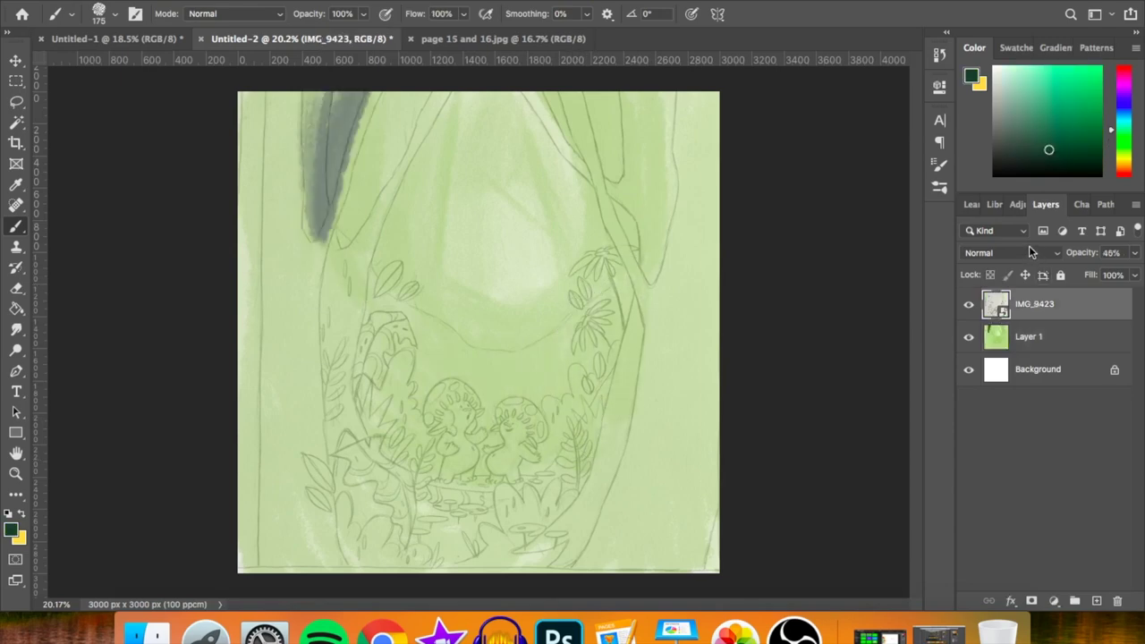
left_click(1028, 253)
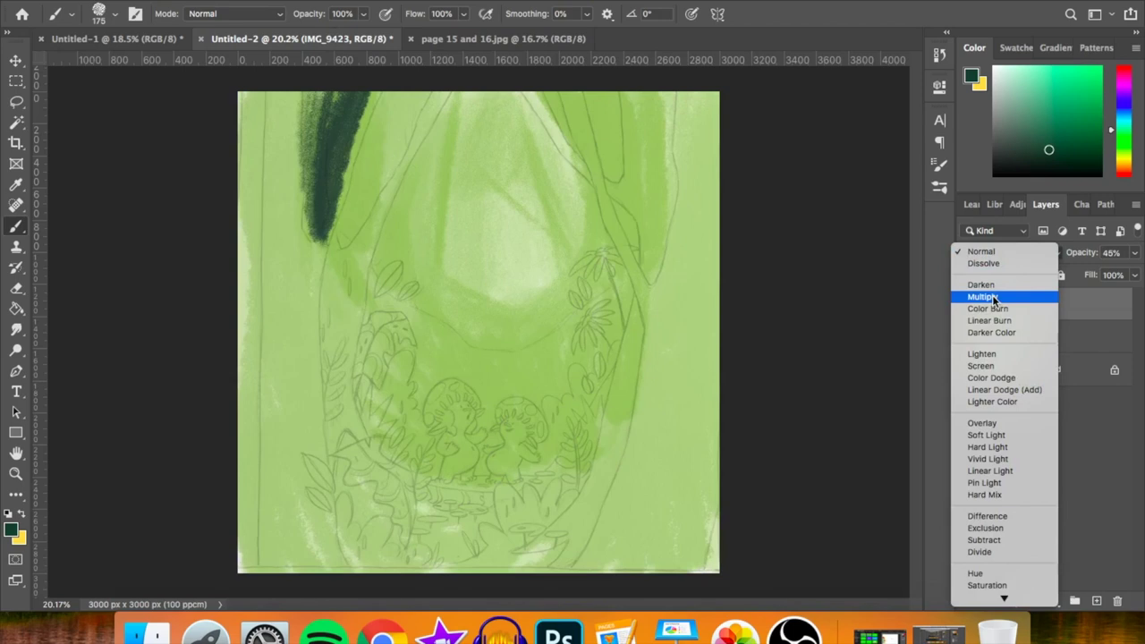
left_click(993, 297)
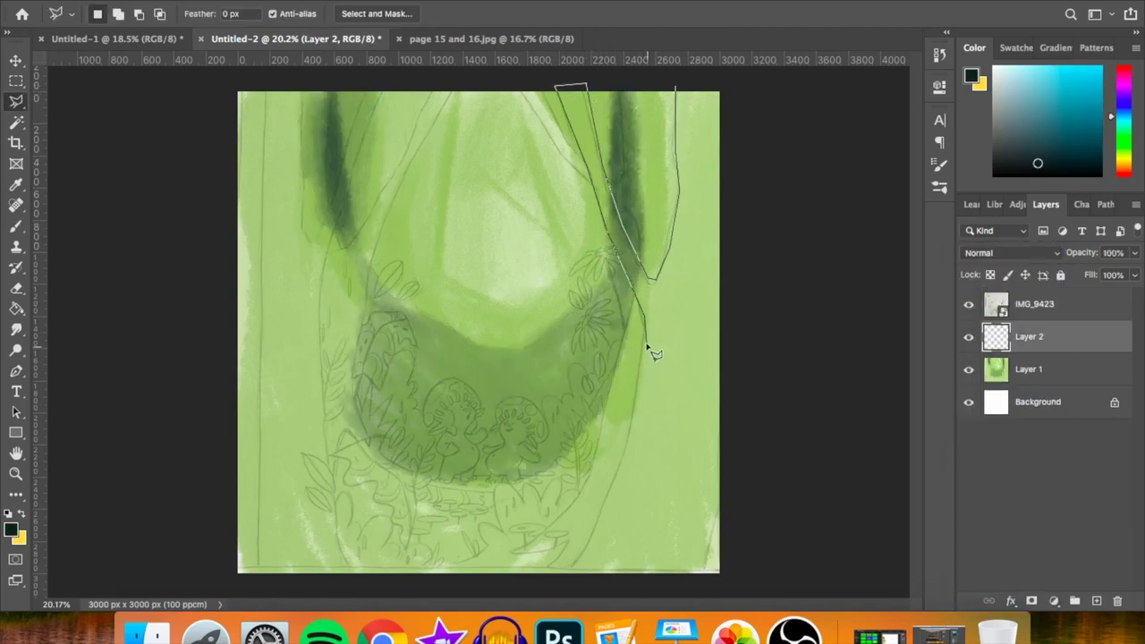
- Finish the lasso selection around the right foreground tree and its branch, and paint it near-black on Layer 2
left_click_drag(608, 517, 565, 572)
key("b")
mouse_move(684, 112)
left_mouse_down()
mouse_move(698, 224)
mouse_move(684, 340)
mouse_move(636, 469)
left_mouse_up()
mouse_move(617, 509)
left_mouse_down()
mouse_move(634, 567)
mouse_move(683, 486)
mouse_move(713, 251)
mouse_move(723, 265)
mouse_move(679, 86)
left_mouse_up()
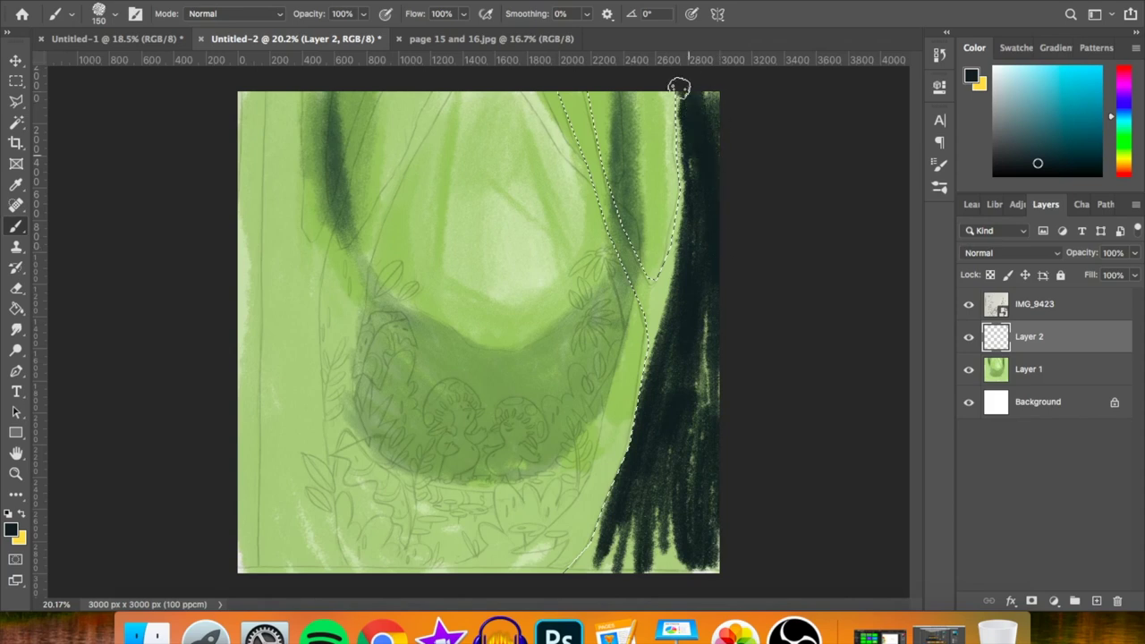
left_click_drag(701, 421, 565, 80)
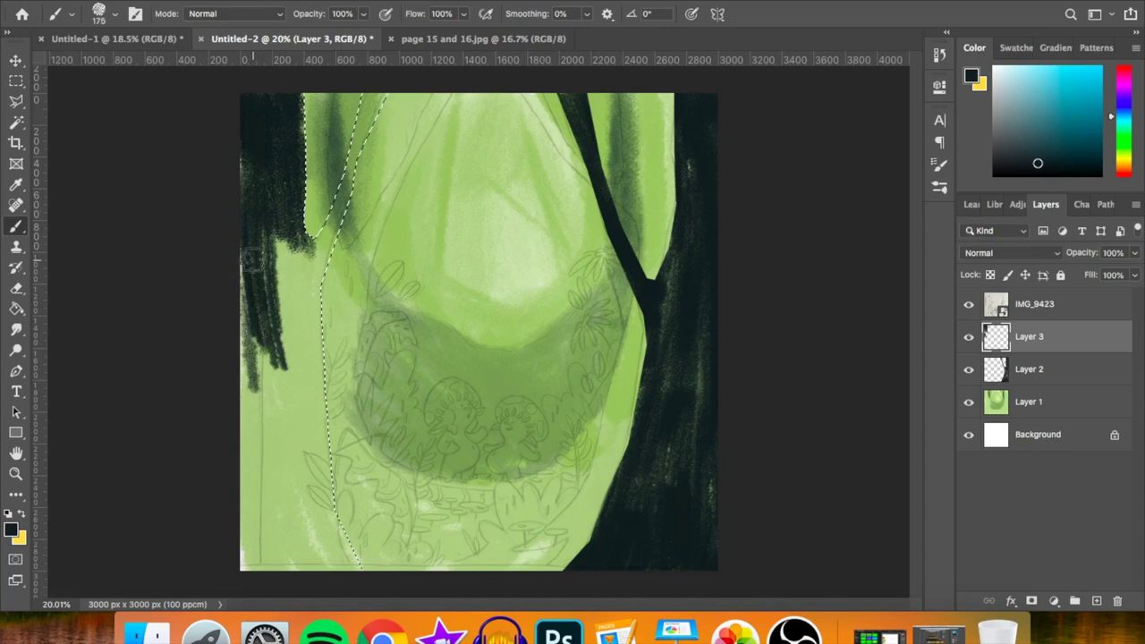
- Paint the left foreground tree near-black inside its selection on Layer 3 and block in the teal foreground on Layer 5
mouse_move(260, 268)
left_mouse_down()
mouse_move(238, 322)
mouse_move(295, 313)
mouse_move(322, 429)
left_mouse_up()
mouse_move(348, 526)
left_mouse_down()
mouse_move(286, 366)
mouse_move(277, 228)
mouse_move(246, 550)
mouse_move(351, 98)
mouse_move(387, 82)
left_mouse_up()
mouse_move(304, 447)
left_mouse_down()
mouse_move(358, 500)
mouse_move(435, 455)
mouse_move(365, 434)
mouse_move(466, 464)
left_mouse_up()
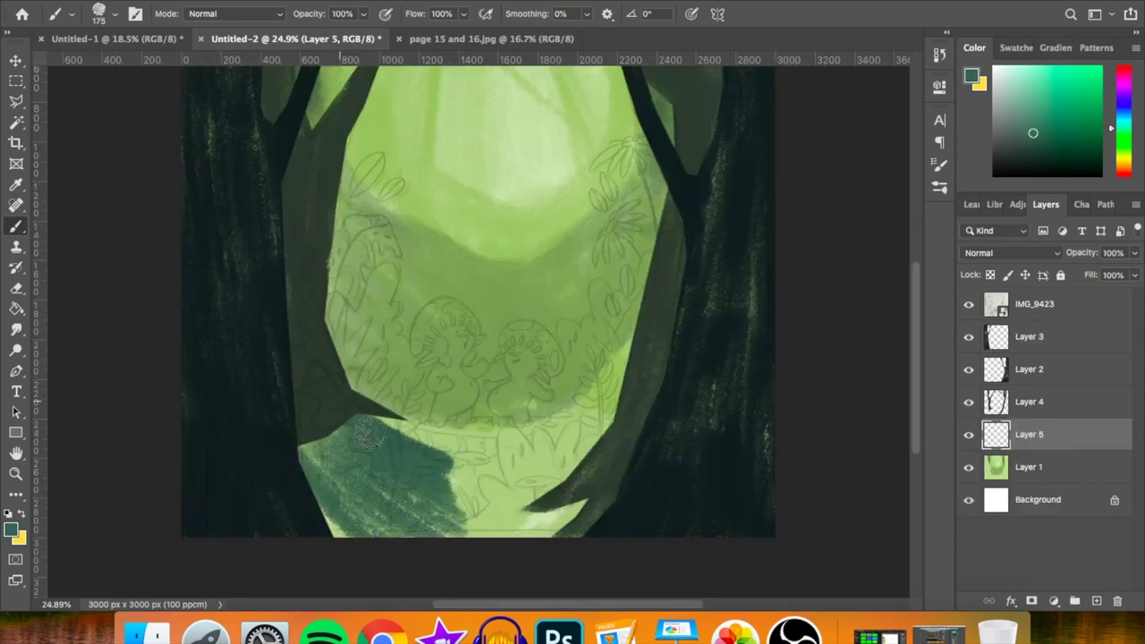
left_click_drag(379, 418, 323, 465)
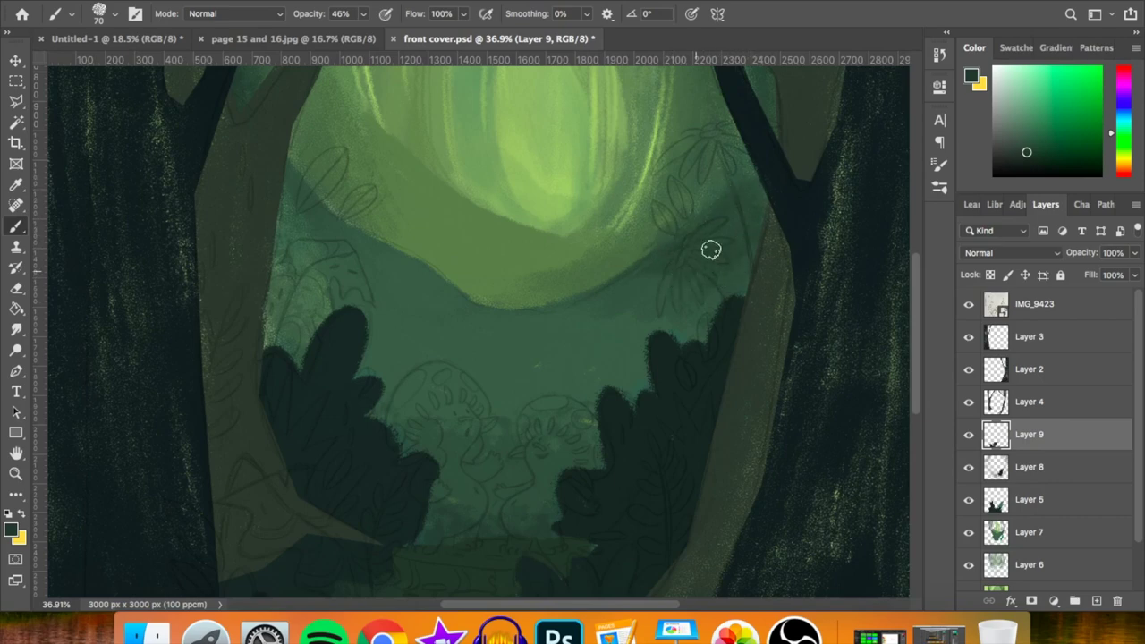
- Paint dark bark marks on the left mid-ground trunk on Layer 4 and dark veins on the curled leaf on Layer 12
scroll(617, 272, "up", 2)
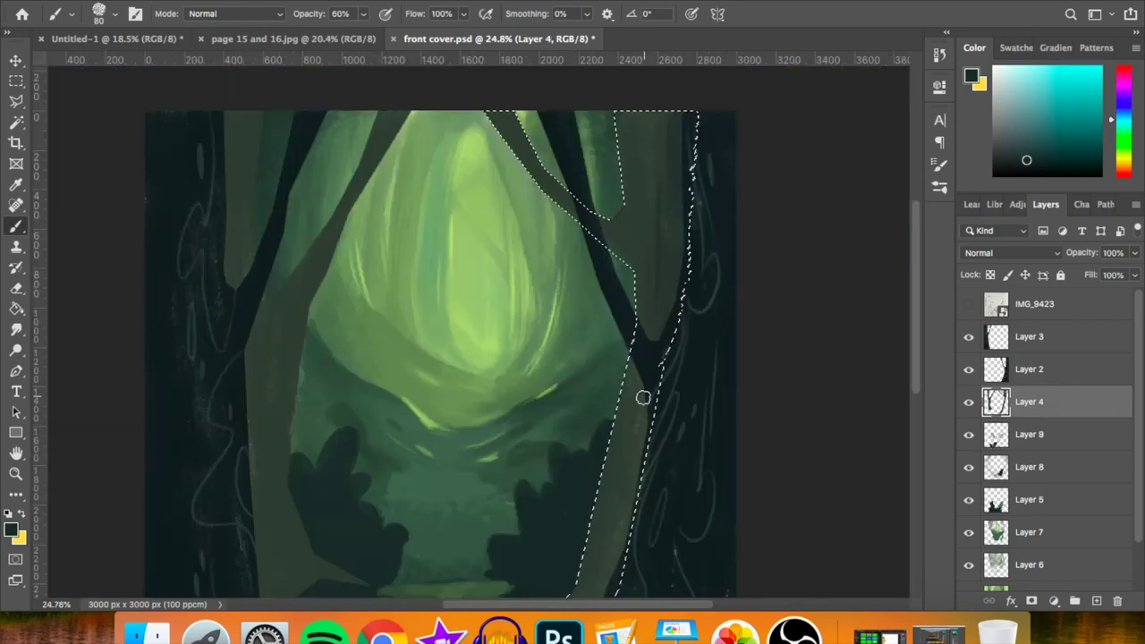
scroll(661, 278, "up", 5)
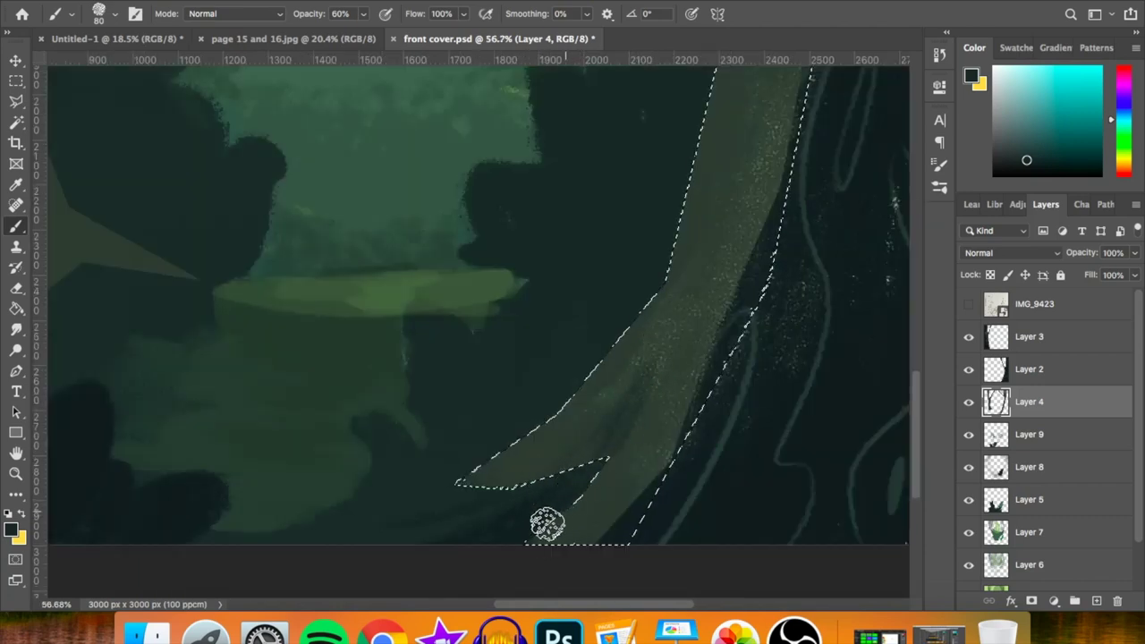
scroll(560, 125, "down", 3)
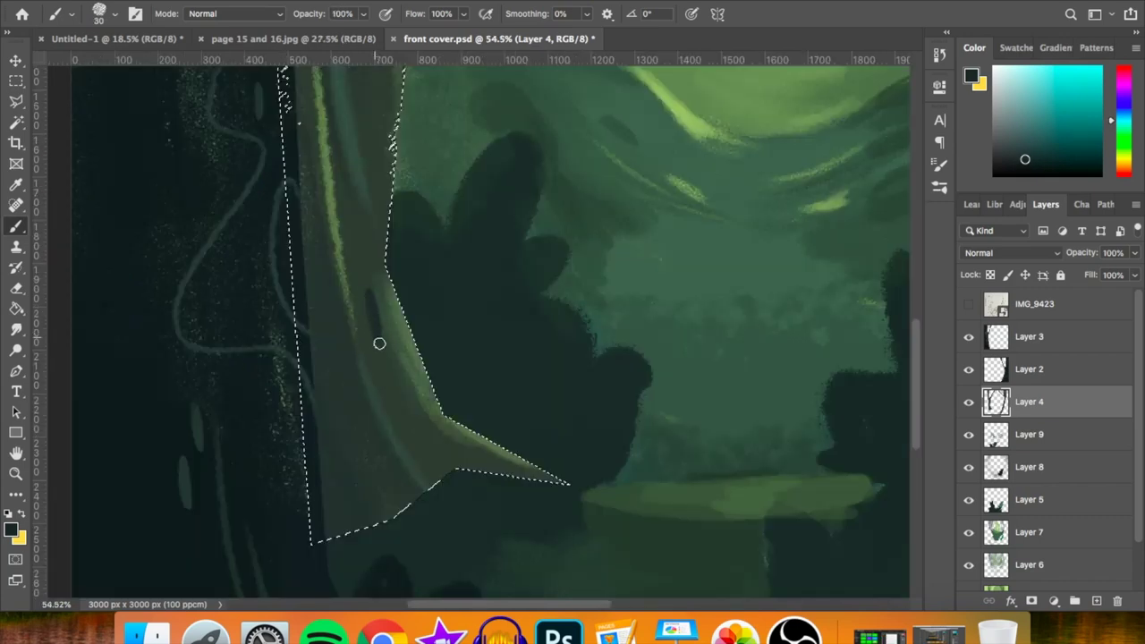
mouse_move(379, 344)
left_mouse_down()
mouse_move(365, 240)
mouse_move(376, 256)
left_mouse_up()
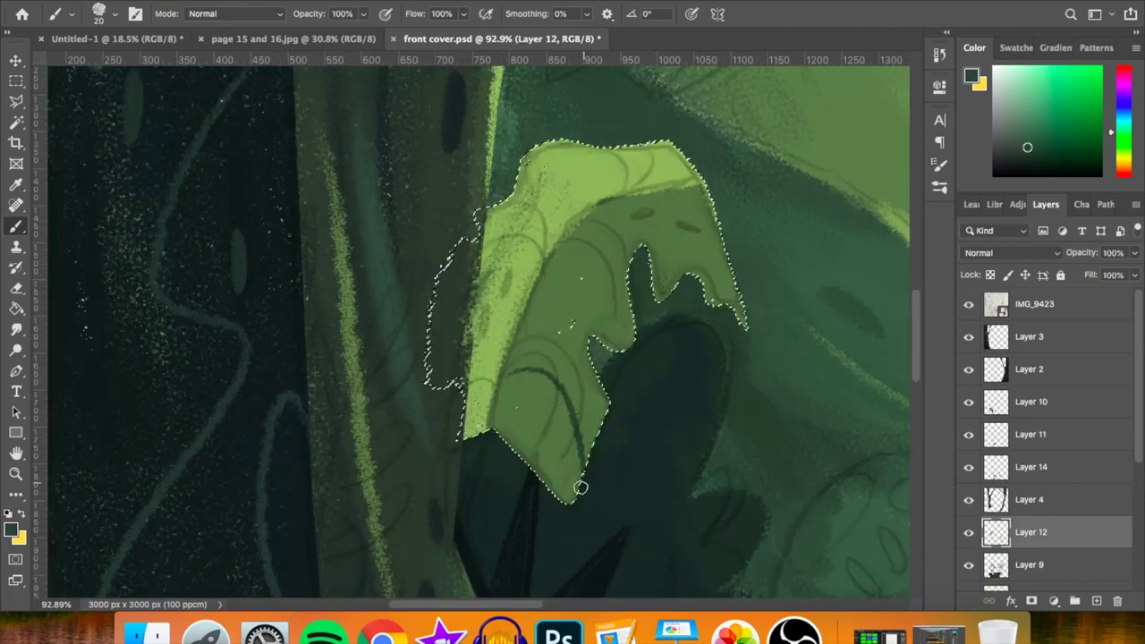
mouse_move(556, 243)
left_mouse_down()
mouse_move(621, 179)
mouse_move(591, 207)
mouse_move(630, 191)
mouse_move(614, 193)
mouse_move(697, 187)
left_mouse_up()
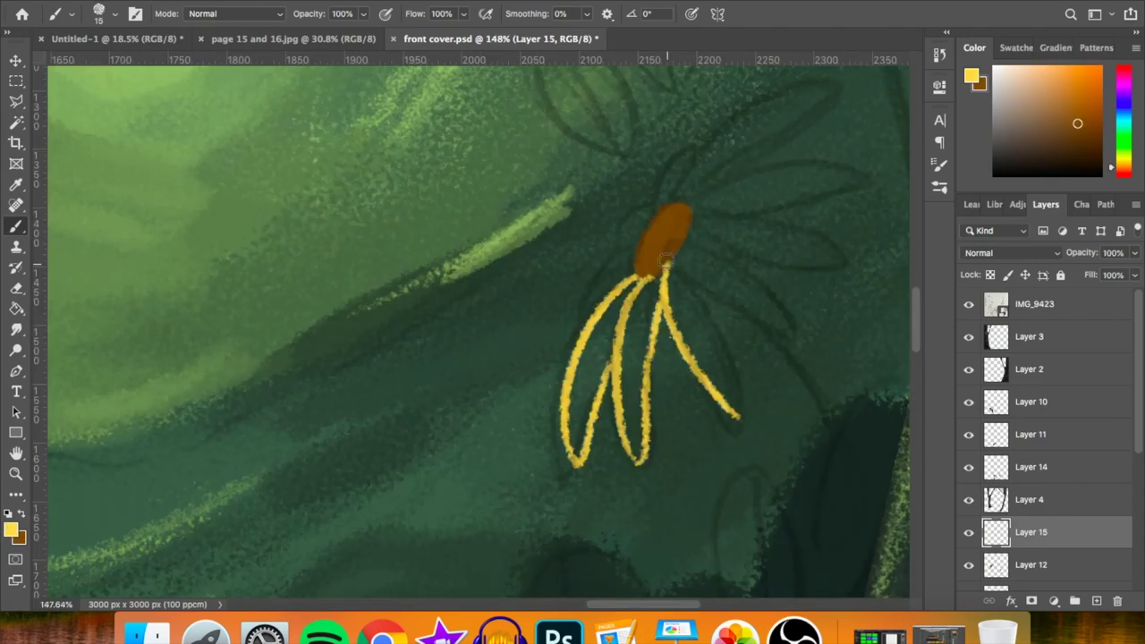
- Paint yellow petal outlines around the brown flower centre on Layer 15, following the sketch
left_click_drag(665, 265, 743, 411)
scroll(733, 384, "up", 3)
mouse_move(688, 313)
left_mouse_down()
mouse_move(772, 276)
mouse_move(706, 370)
mouse_move(768, 380)
mouse_move(693, 321)
left_mouse_up()
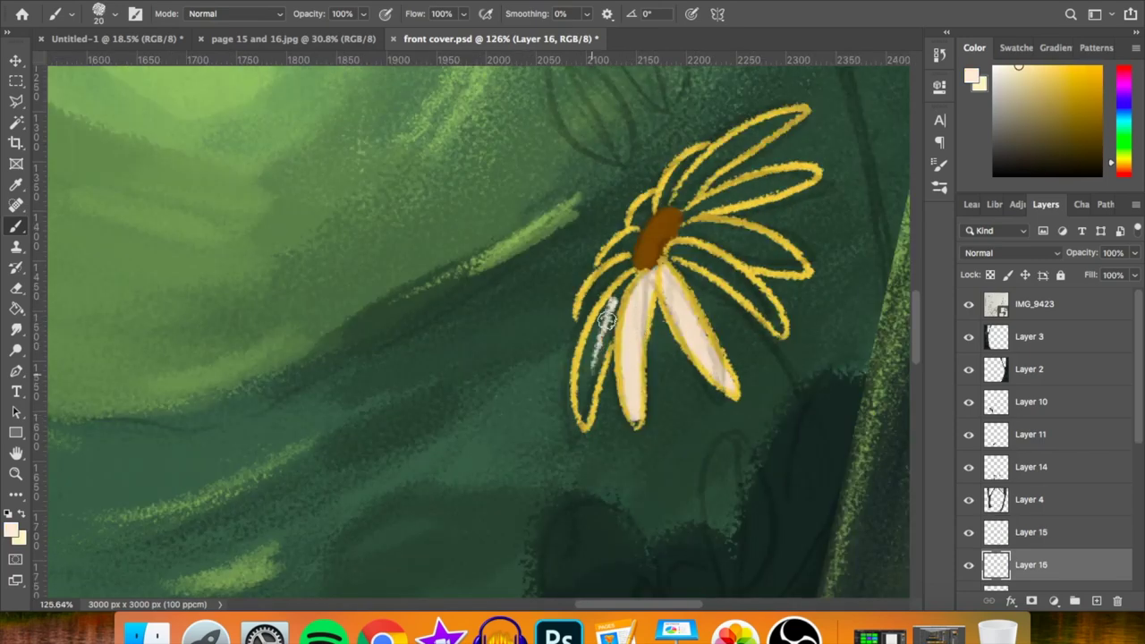
- Fill the yellow-outlined flower petals with cream on Layer 16, using a 20 px brush
left_click_drag(617, 286, 605, 383)
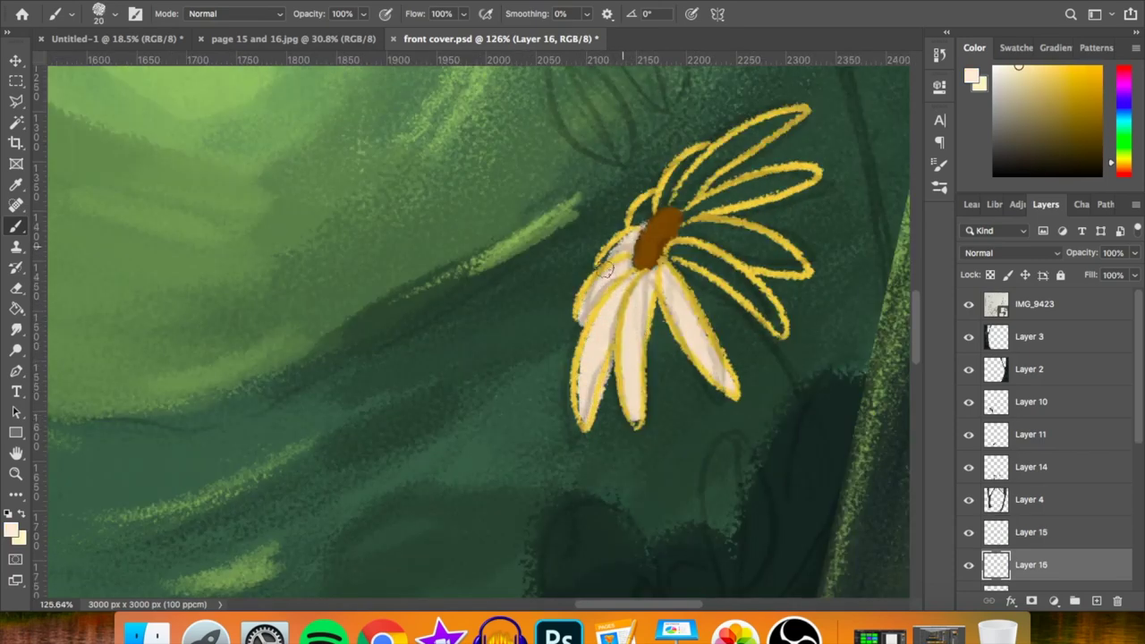
left_click_drag(653, 219, 663, 212)
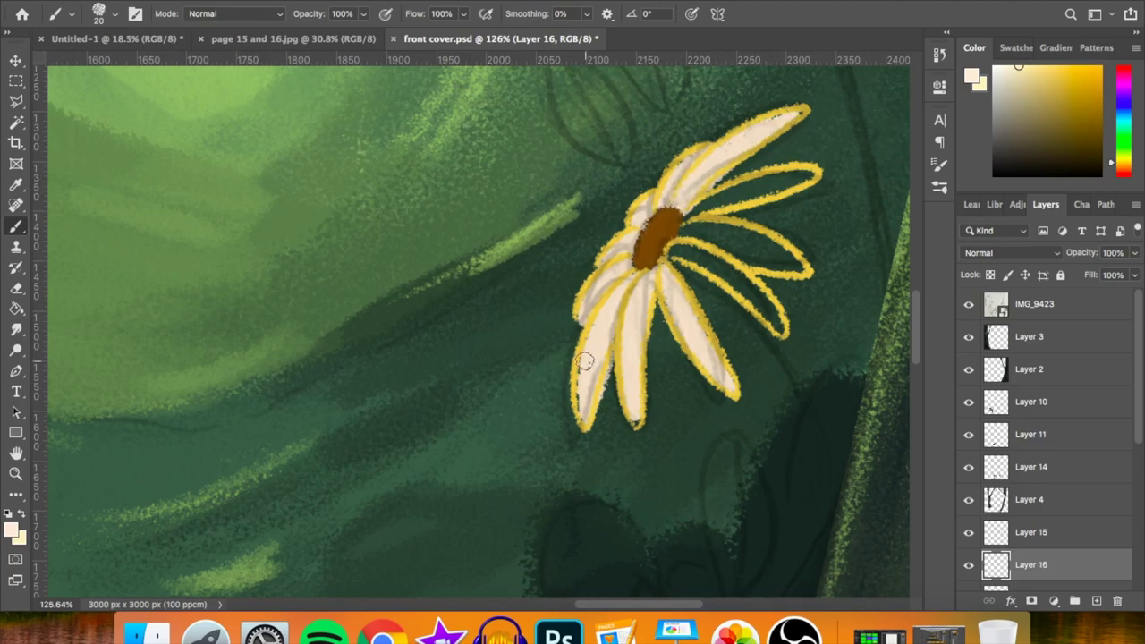
left_click_drag(672, 252, 754, 293)
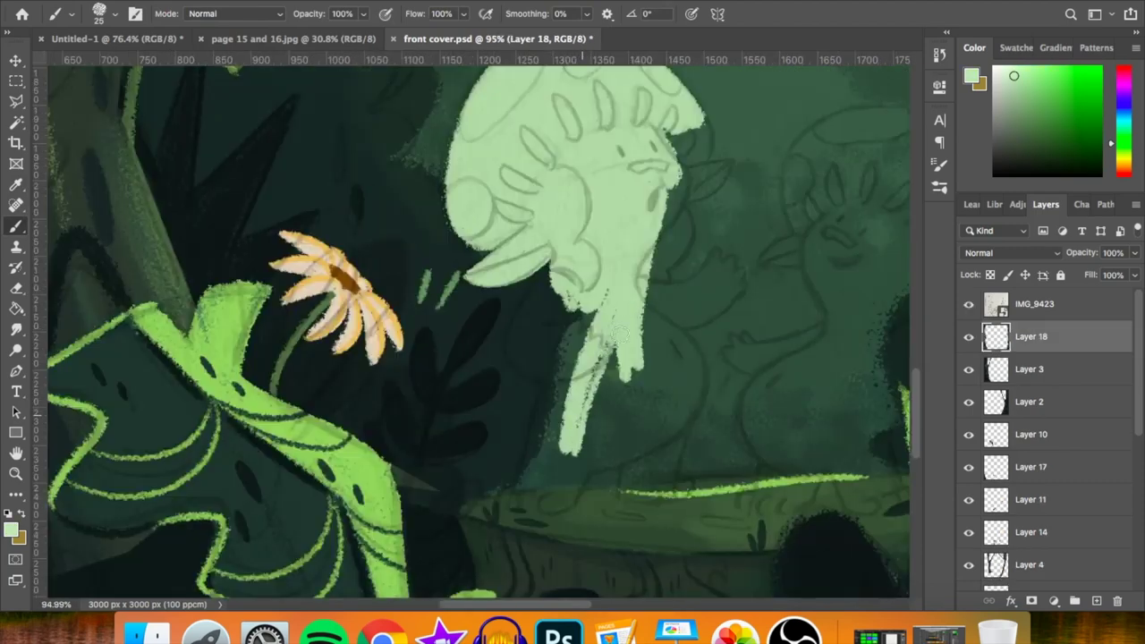
- Block in the left mushroom character's body in pale green and refine the right one's cap edge in yellow-green on Layer 18
left_click_drag(595, 447, 642, 344)
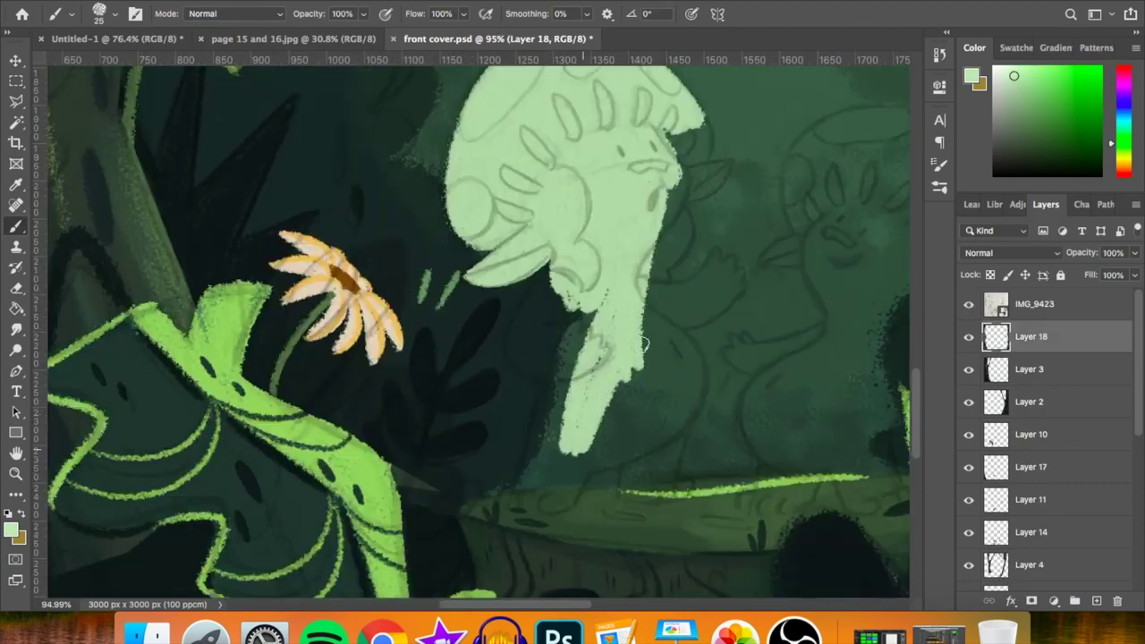
left_click_drag(607, 420, 607, 436)
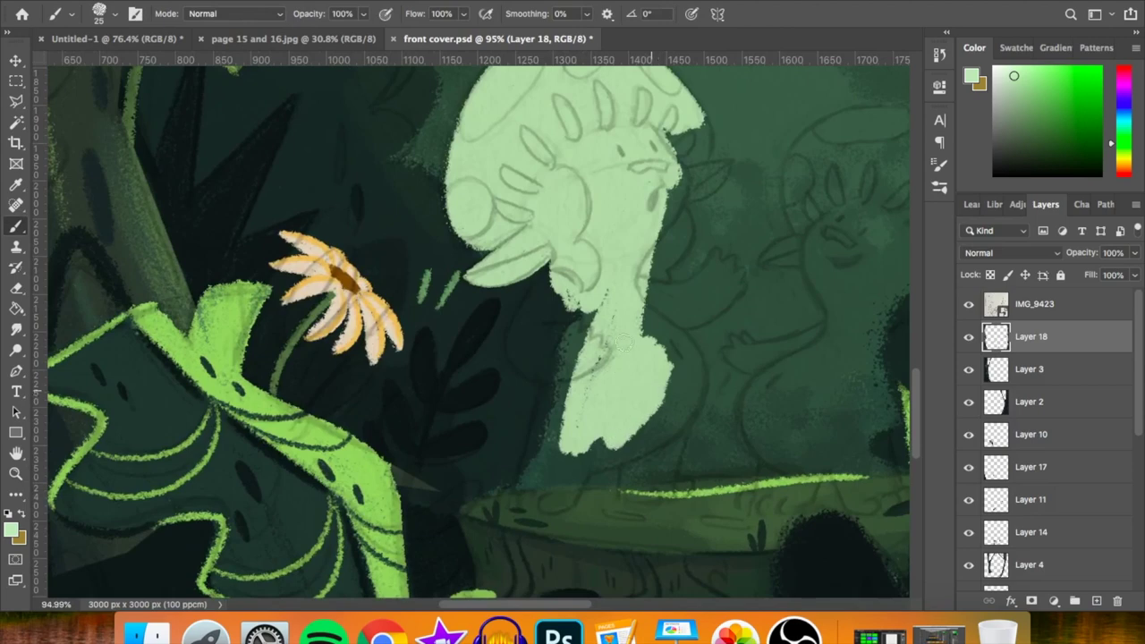
scroll(623, 342, "up", 3)
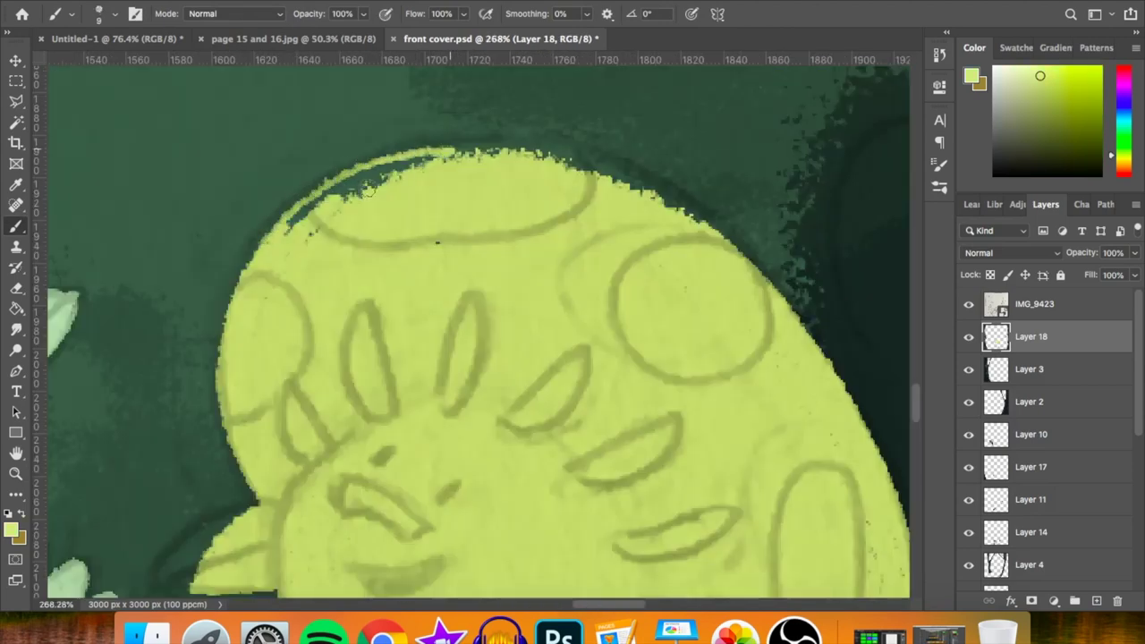
mouse_move(334, 195)
left_mouse_down()
mouse_move(542, 162)
mouse_move(590, 173)
left_mouse_up()
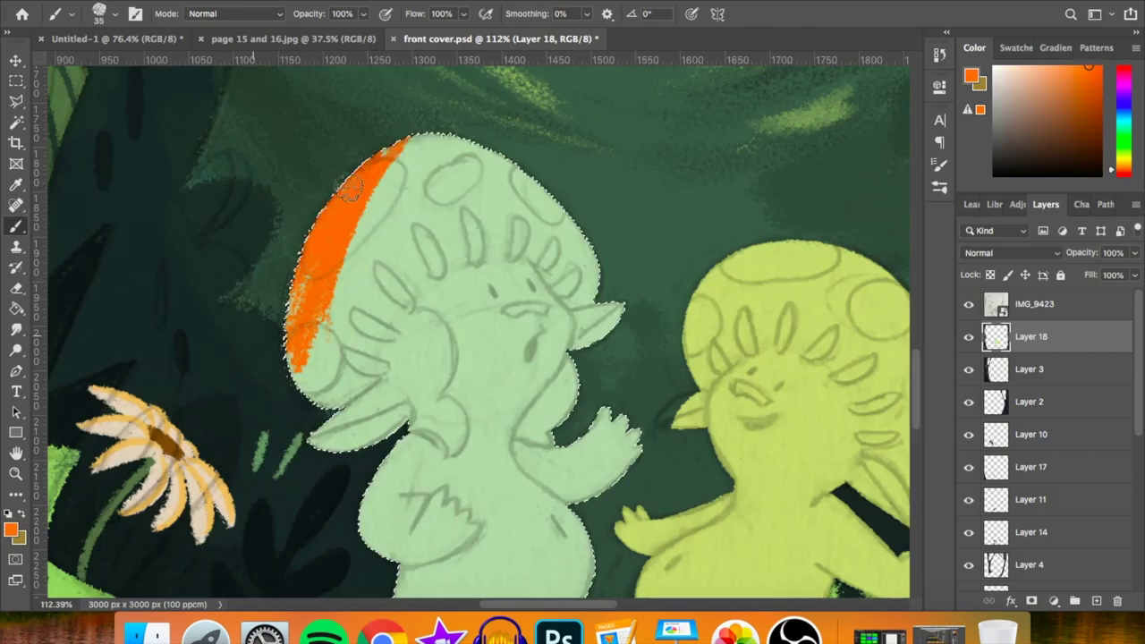
- Fill the left mushroom character's cap with orange and the right one's cap with crimson on Layer 18
mouse_move(352, 185)
left_mouse_down()
mouse_move(393, 224)
mouse_move(358, 295)
mouse_move(483, 178)
mouse_move(627, 229)
mouse_move(331, 349)
mouse_move(322, 336)
mouse_move(311, 402)
mouse_move(268, 409)
mouse_move(287, 438)
left_mouse_up()
scroll(308, 402, "up", 2)
key("bracketleft")
key("bracketleft")
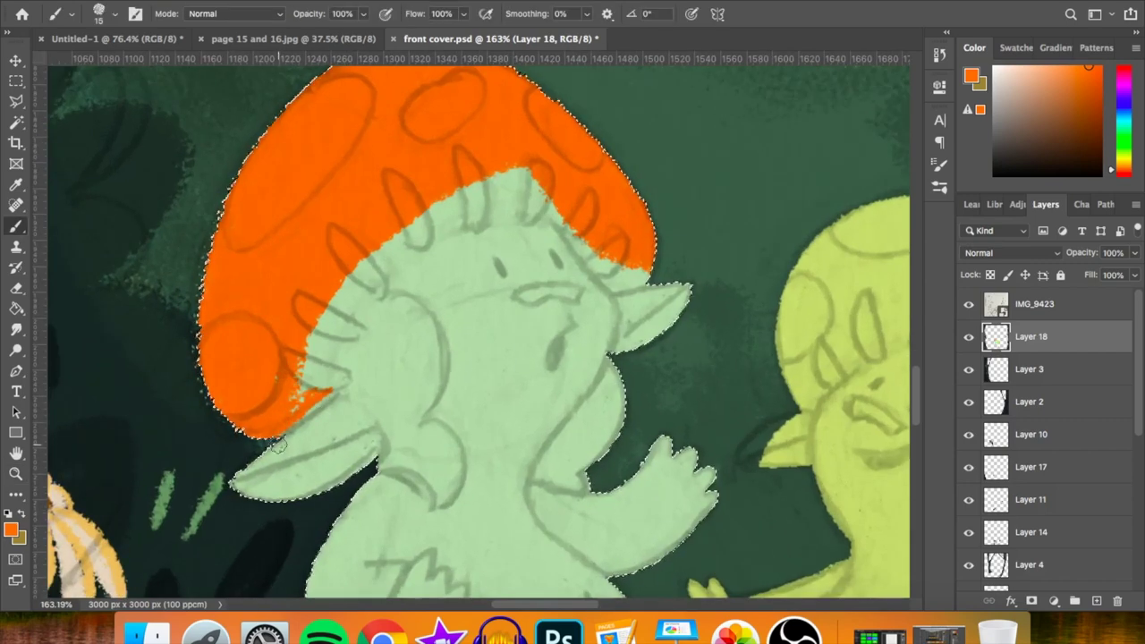
mouse_move(333, 398)
left_mouse_down()
mouse_move(331, 305)
mouse_move(296, 387)
left_mouse_up()
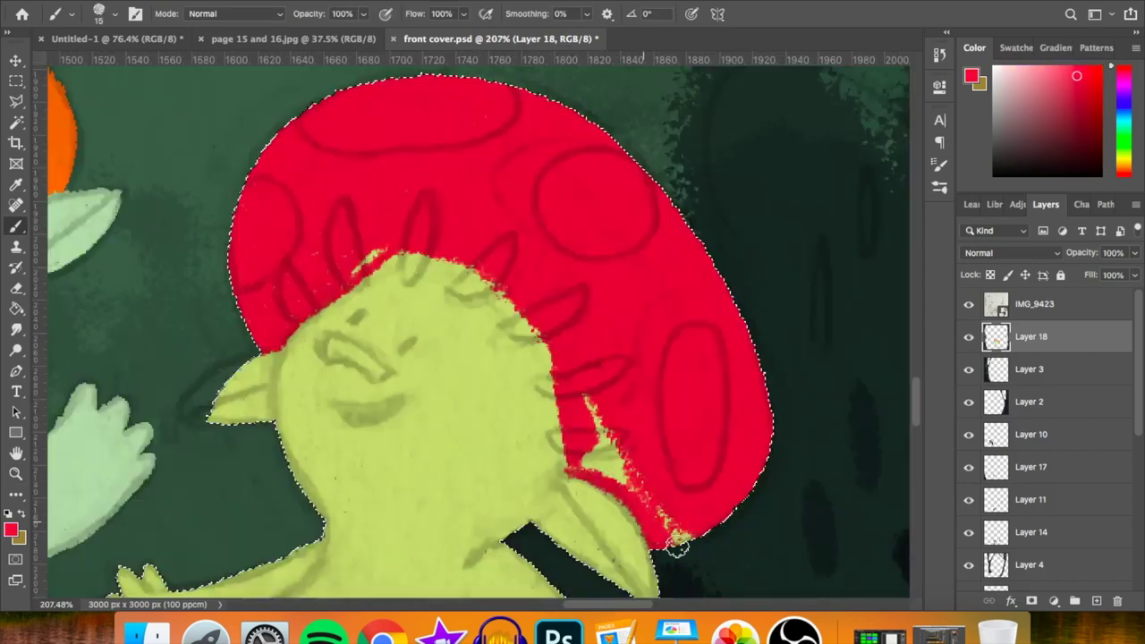
mouse_move(677, 537)
left_mouse_down()
mouse_move(593, 391)
mouse_move(572, 460)
mouse_move(367, 261)
mouse_move(345, 276)
mouse_move(503, 301)
left_mouse_up()
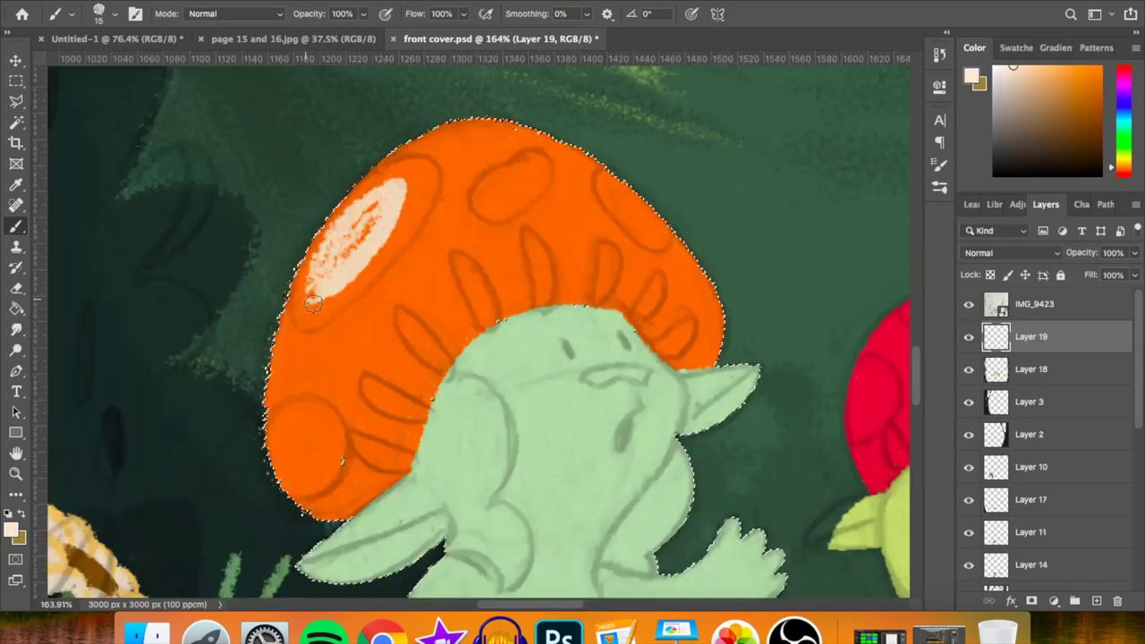
- Paint cream oval spots on the orange cap on Layer 19, following the sketch, using a 30 px brush for the larger areas
mouse_move(339, 268)
left_mouse_down()
mouse_move(401, 171)
mouse_move(319, 289)
left_mouse_up()
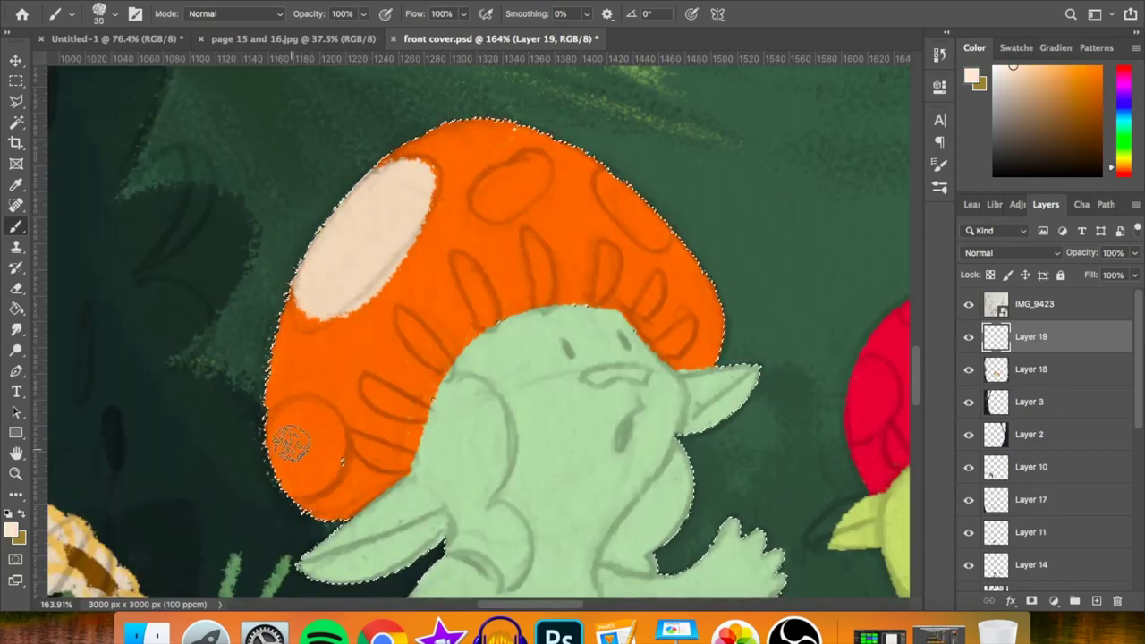
left_click_drag(306, 441, 309, 396)
mouse_move(483, 184)
left_mouse_down()
mouse_move(519, 189)
mouse_move(506, 185)
left_mouse_up()
mouse_move(657, 192)
left_mouse_down()
mouse_move(646, 212)
mouse_move(662, 250)
left_mouse_up()
- Shade the orange cap's underside and lower edges in dark red at 30% and 12% opacity, and sample a light orange from its upper area
scroll(662, 250, "up", 2)
left_click_drag(438, 322, 404, 408)
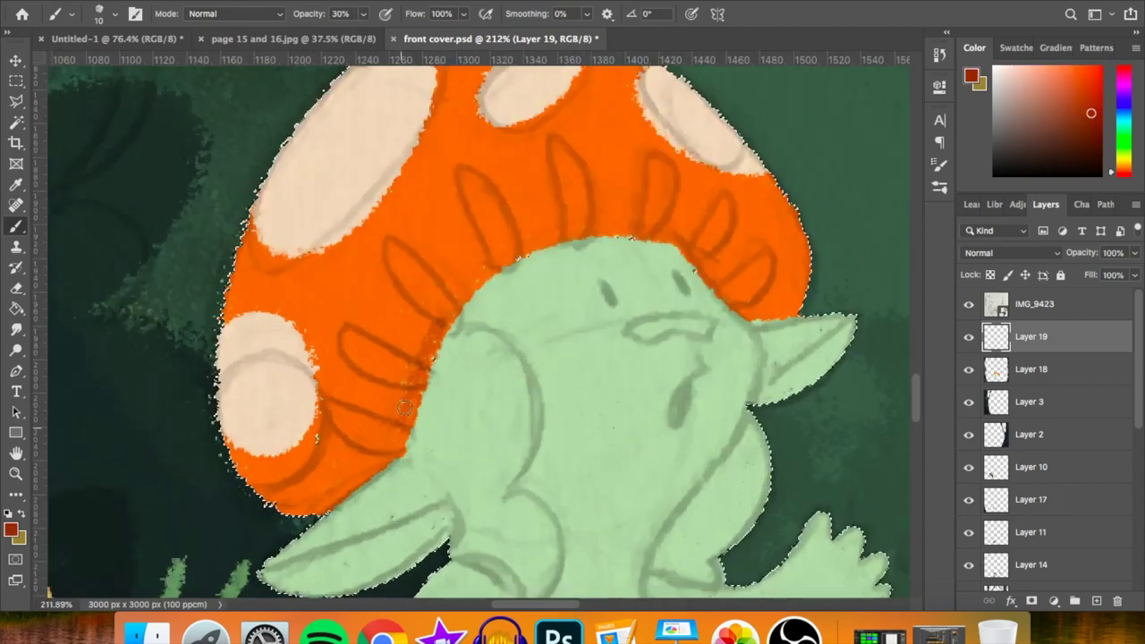
left_click_drag(476, 280, 397, 321)
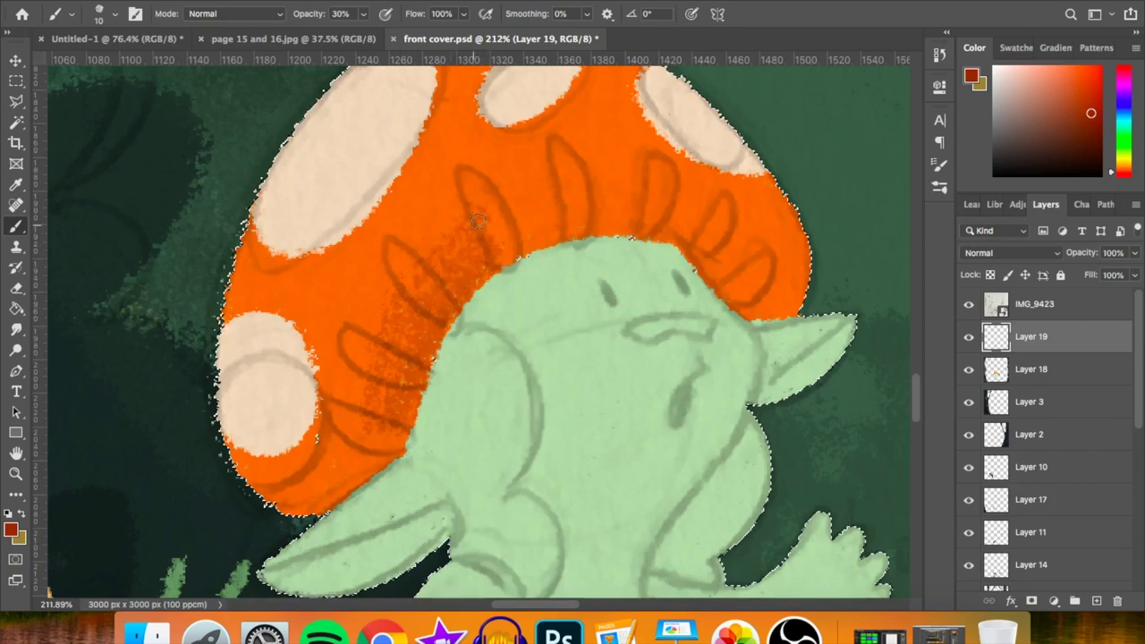
mouse_move(585, 198)
left_mouse_down()
mouse_move(715, 259)
mouse_move(760, 295)
mouse_move(747, 226)
left_mouse_up()
key("bracketright")
key("bracketright")
key("bracketright")
scroll(269, 421, "down", 3)
key("bracketright")
mouse_move(268, 483)
left_mouse_down()
mouse_move(238, 421)
mouse_move(617, 224)
left_mouse_up()
key("1")
key("2")
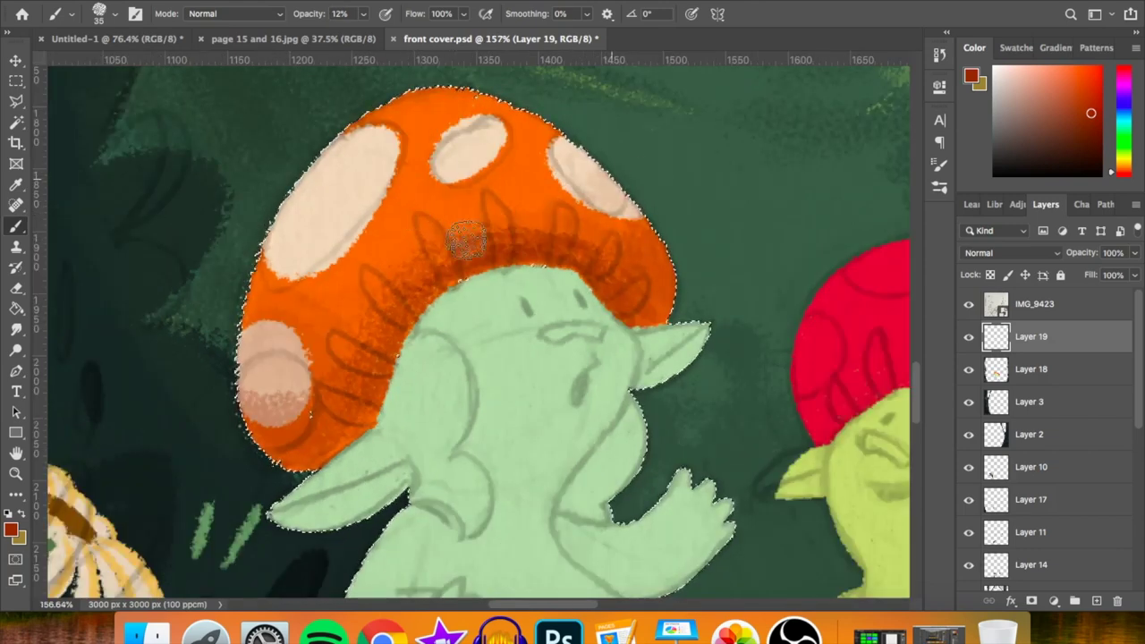
left_click(521, 111, "alt")
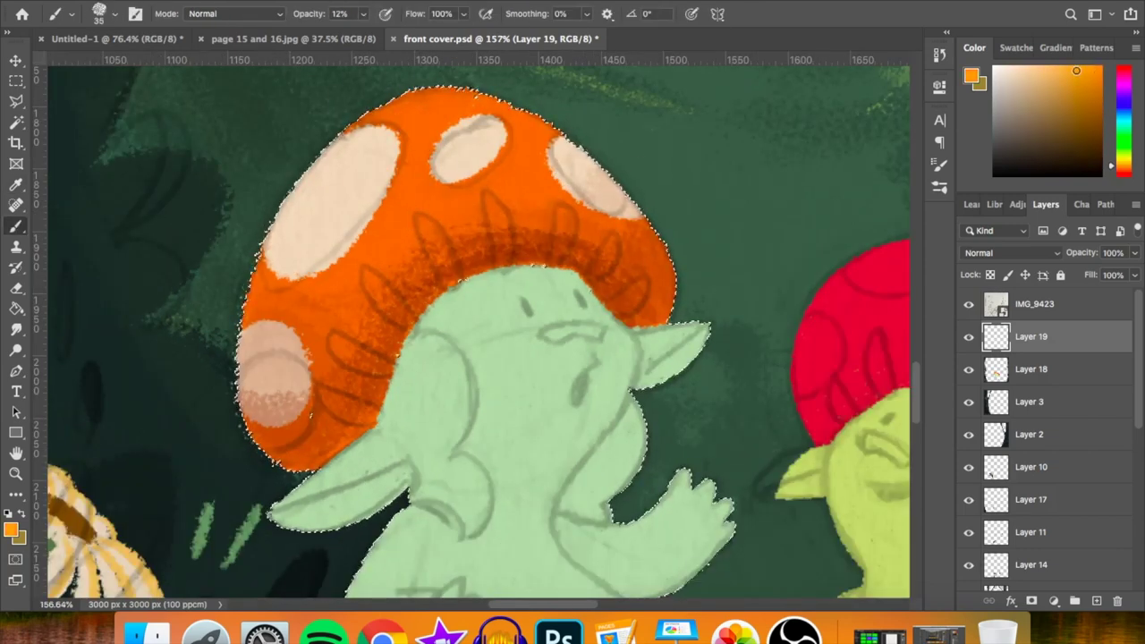
- Shade the pale green character's far leg and body in darker green on Layer 19, using a 25 px brush at 23% opacity
key("z")
scroll(479, 110, "down", 5)
scroll(480, 110, "up", 6)
key("b")
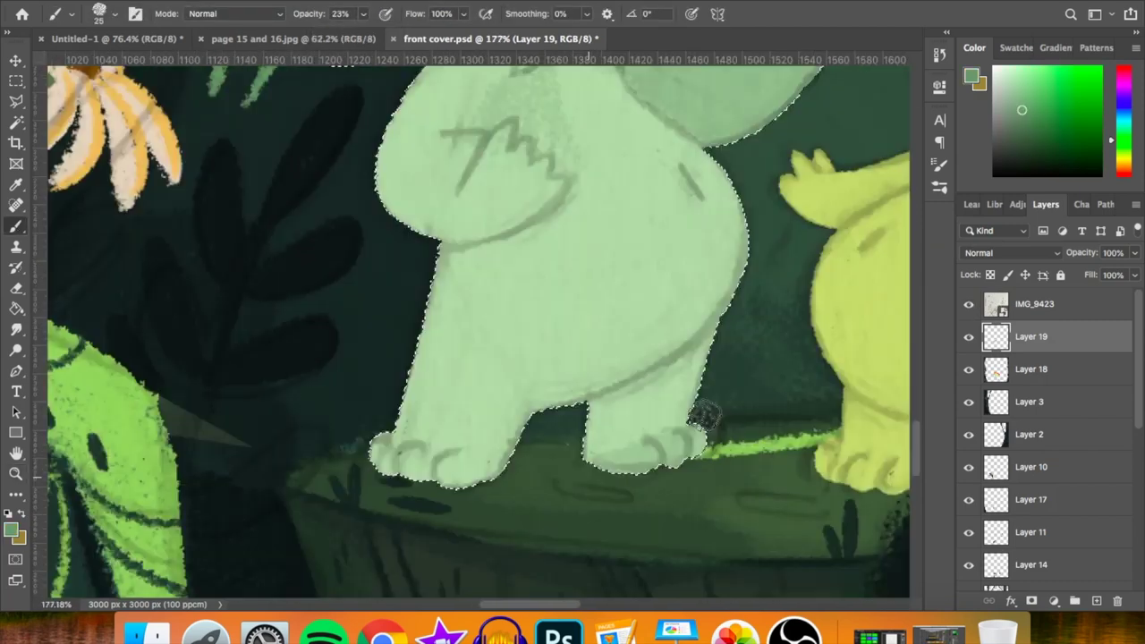
left_click_drag(704, 413, 743, 311)
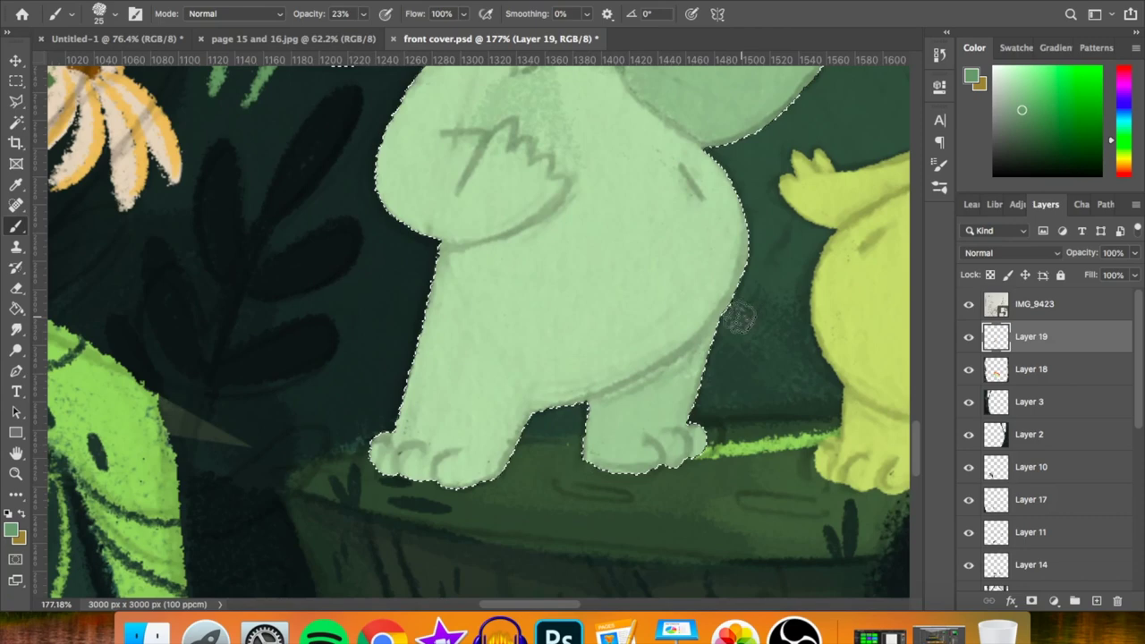
mouse_move(628, 447)
left_mouse_down()
mouse_move(602, 481)
mouse_move(567, 468)
mouse_move(717, 344)
left_mouse_up()
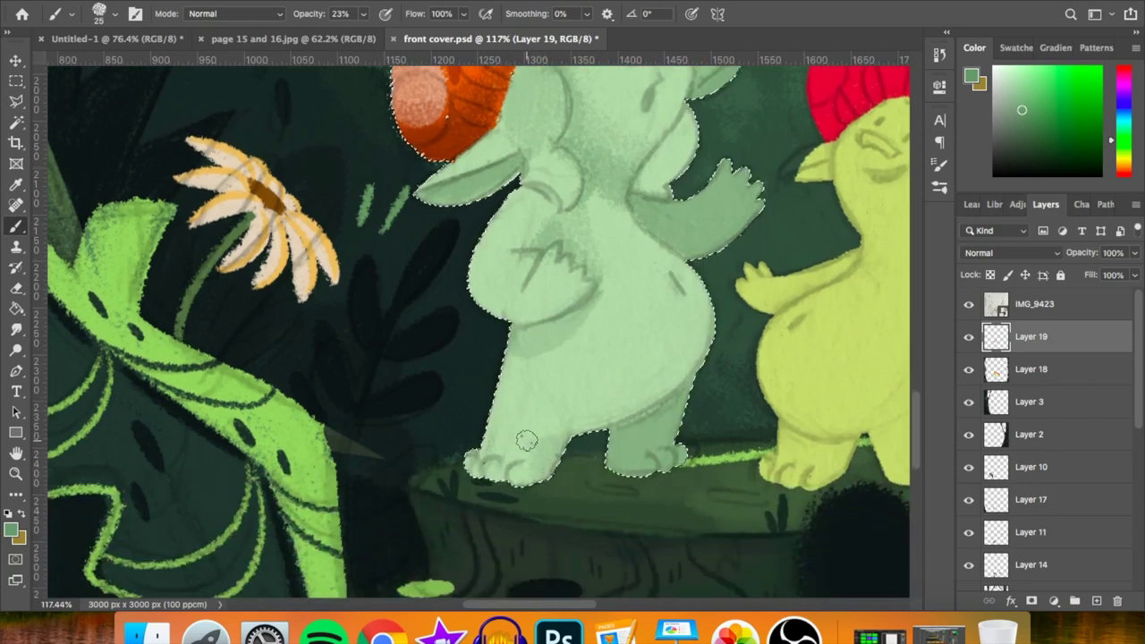
mouse_move(474, 466)
left_mouse_down()
mouse_move(528, 424)
mouse_move(525, 473)
mouse_move(523, 433)
mouse_move(590, 378)
mouse_move(492, 431)
mouse_move(521, 338)
mouse_move(492, 460)
mouse_move(511, 255)
mouse_move(524, 317)
mouse_move(534, 317)
mouse_move(472, 274)
mouse_move(629, 218)
left_mouse_up()
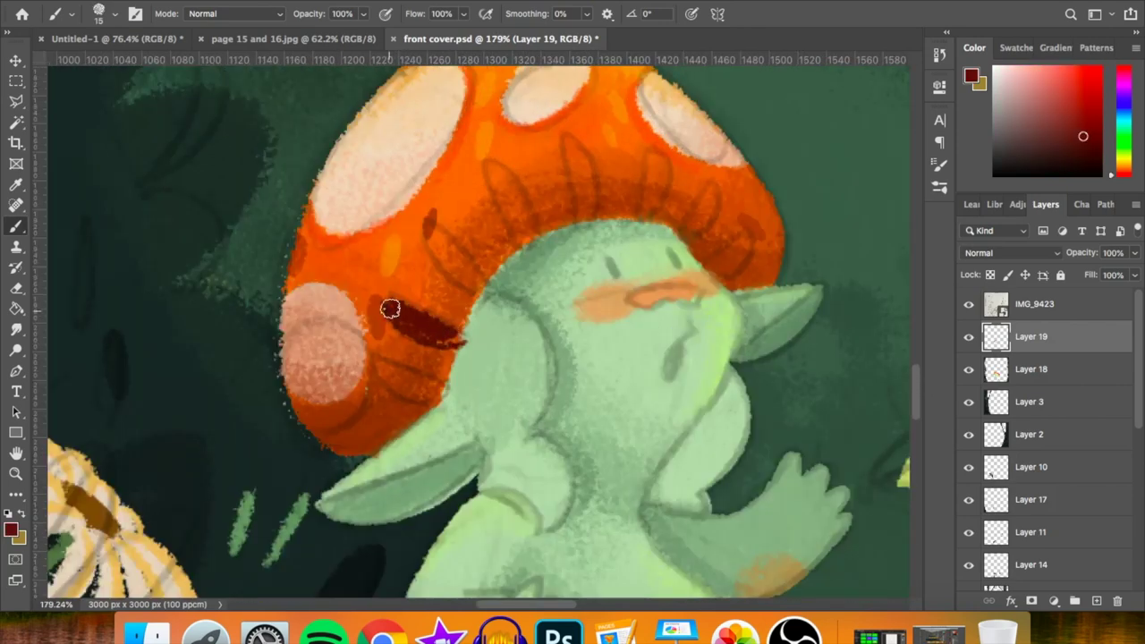
- Paint dark red gill marks along the orange cap's underside on Layer 19 and darken the right character's nose outline on Layer 18
left_click_drag(433, 326, 461, 340)
left_click_drag(378, 361, 458, 394)
left_click_drag(427, 231, 493, 288)
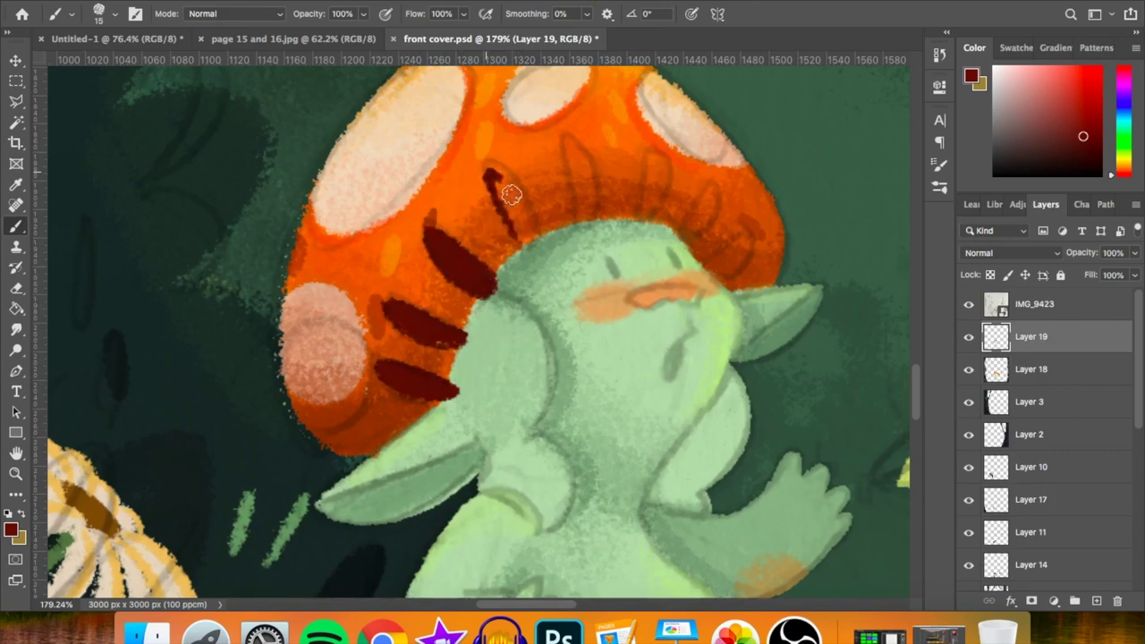
left_click_drag(498, 194, 511, 215)
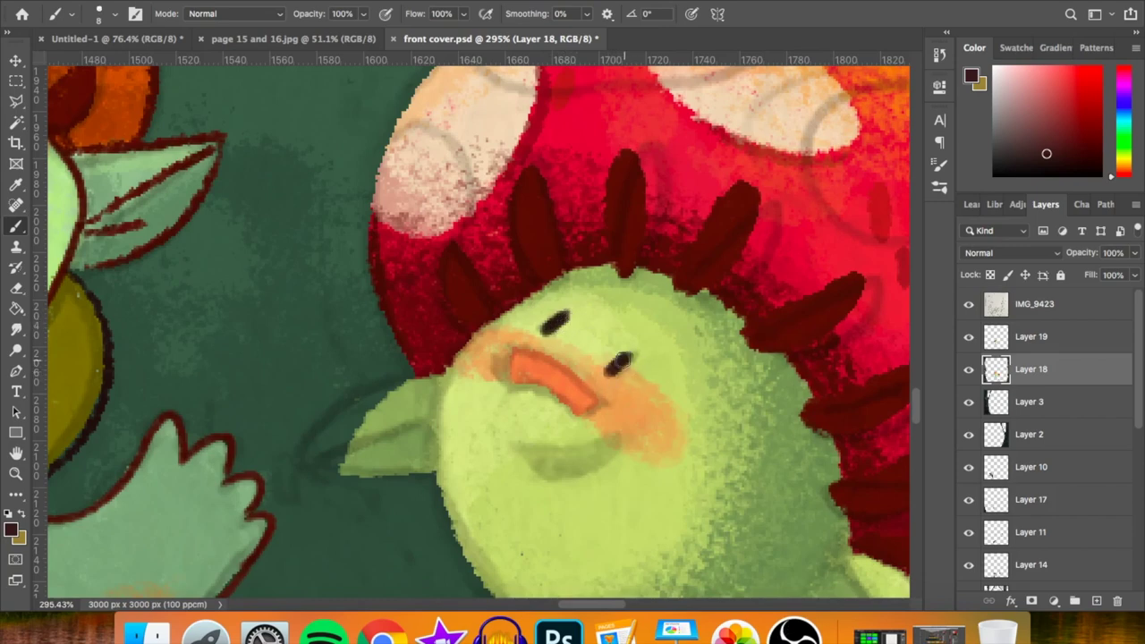
left_click_drag(514, 371, 557, 386)
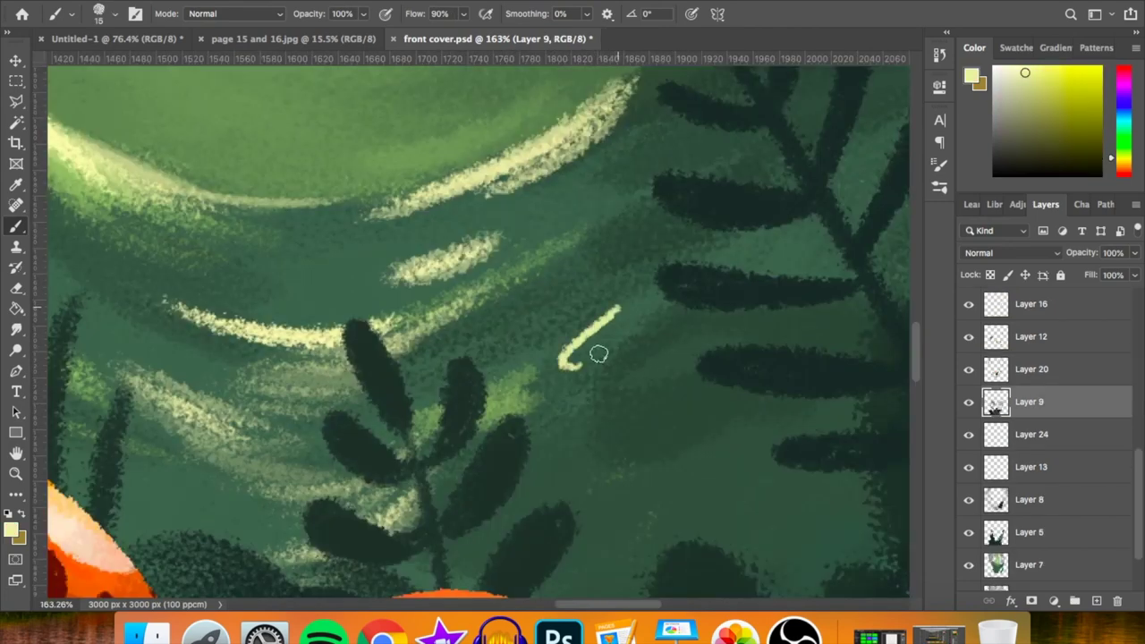
- Try a small pale yellow leaf outline in the background clearing on Layer 9, and undo the stroke
left_click_drag(598, 354, 626, 310)
key("ctrl+z")
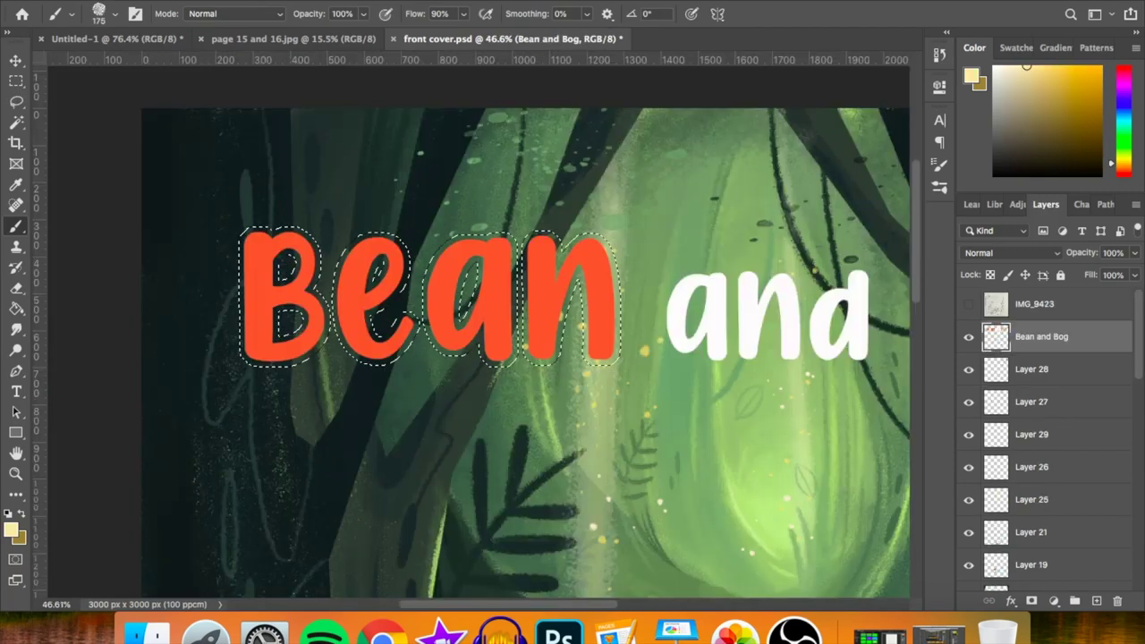
- Expand the selection around the title word "Bean" by 15 pixels and paint a cream border behind its letters on Layer 28
left_click(317, 2)
mouse_move(382, 204)
left_click(523, 240)
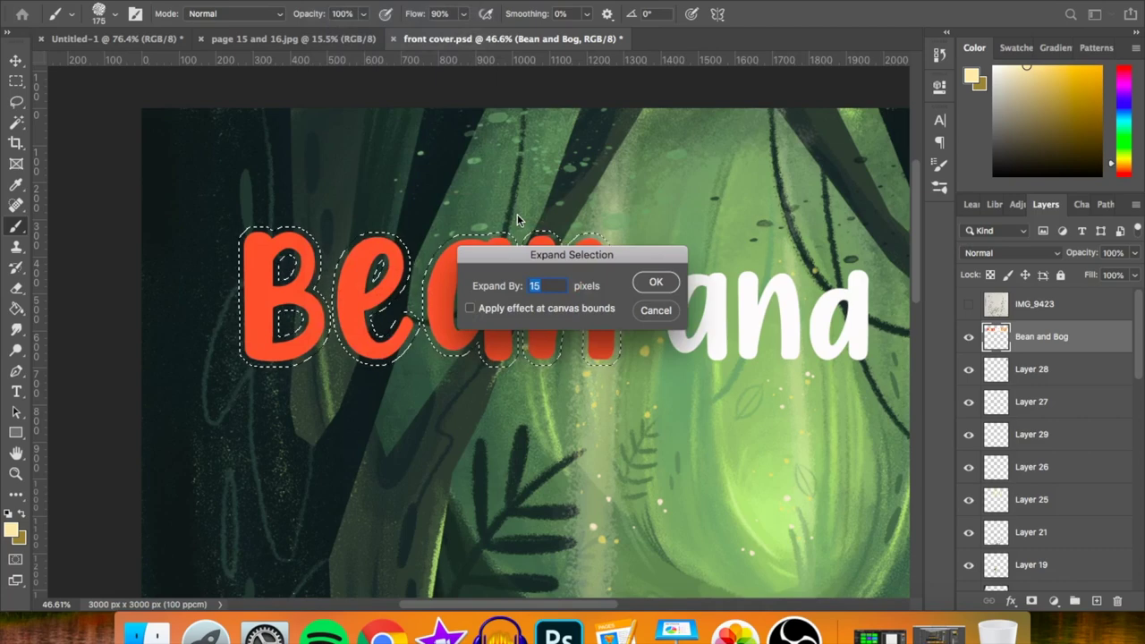
key("Return")
mouse_move(268, 215)
left_mouse_down()
mouse_move(255, 230)
mouse_move(286, 340)
left_mouse_up()
key("ctrl+z")
key("alt+bracketleft")
mouse_move(222, 261)
left_mouse_down()
mouse_move(288, 356)
mouse_move(467, 356)
mouse_move(576, 326)
mouse_move(625, 353)
left_mouse_up()
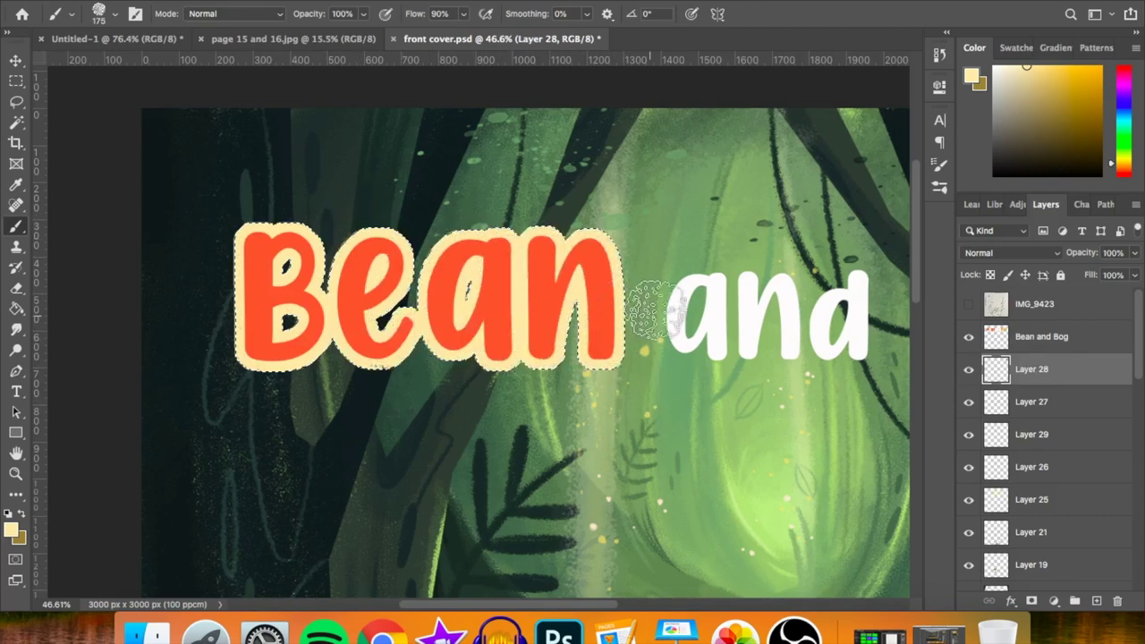
- Compare the two "Bean and Bog" title versions, hide the upper one and move the lower one up to the top of the cover
key("z")
left_click(652, 352, "alt")
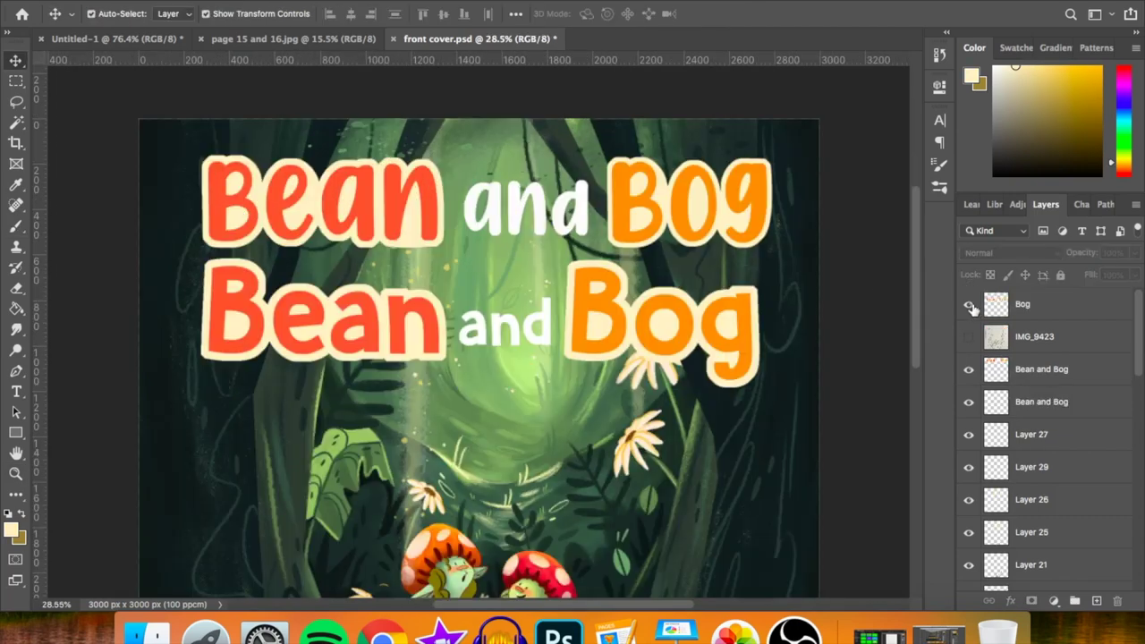
left_click(968, 305)
left_click(969, 305)
left_click(968, 370)
left_click_drag(582, 335, 593, 235)
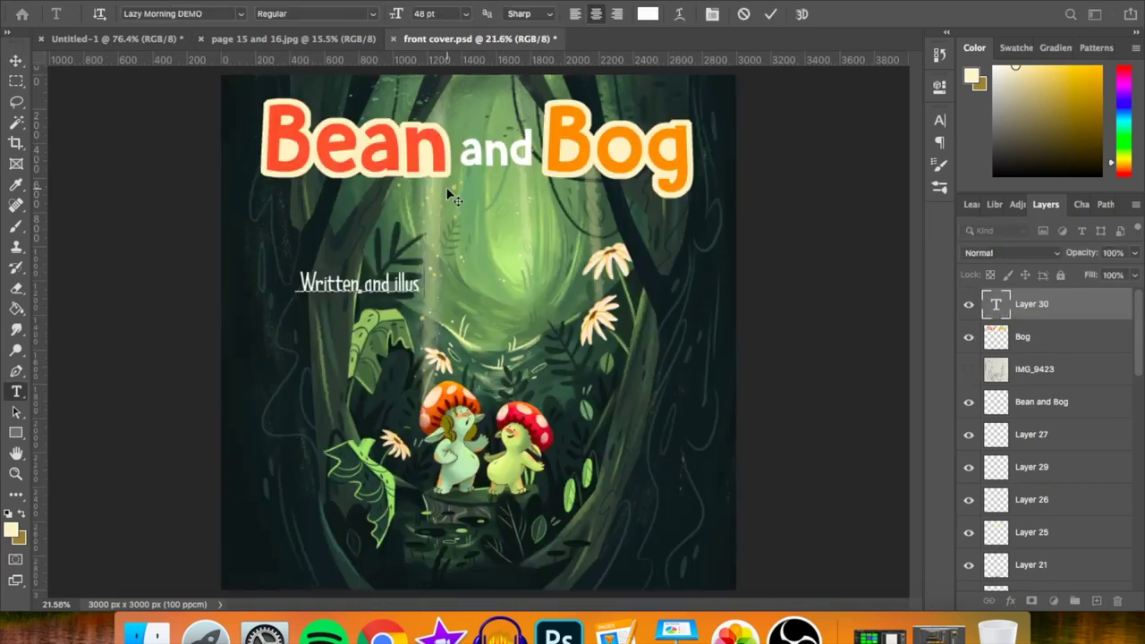
- Complete the "Written and illustrated by" credit with the author's full name and place it centred beneath the title
type("trated")
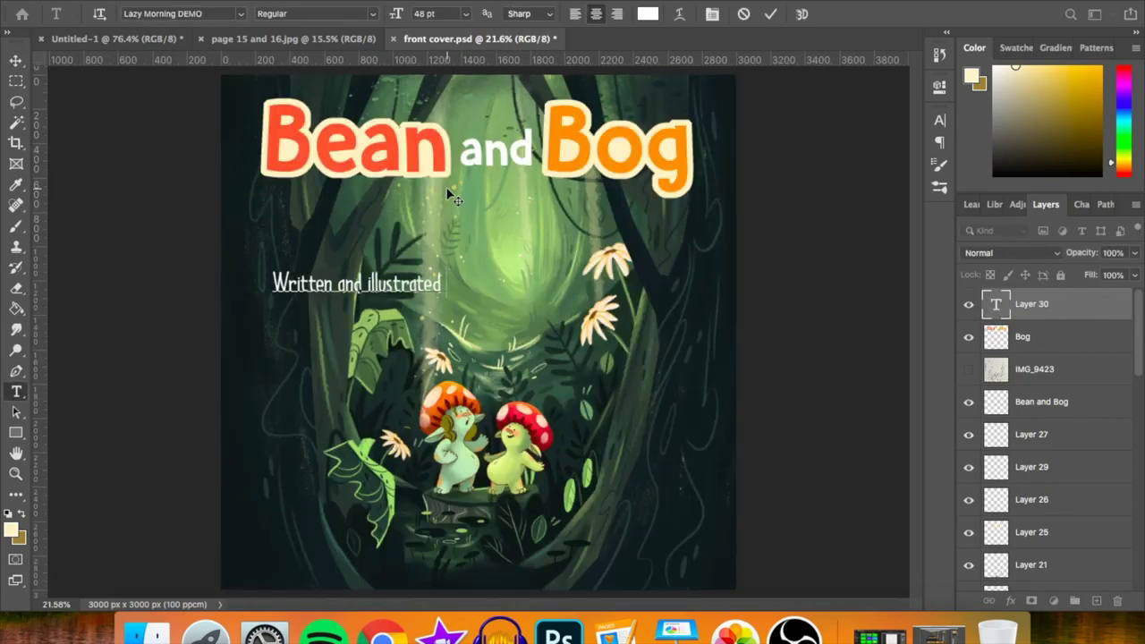
type(" by Emily Schof")
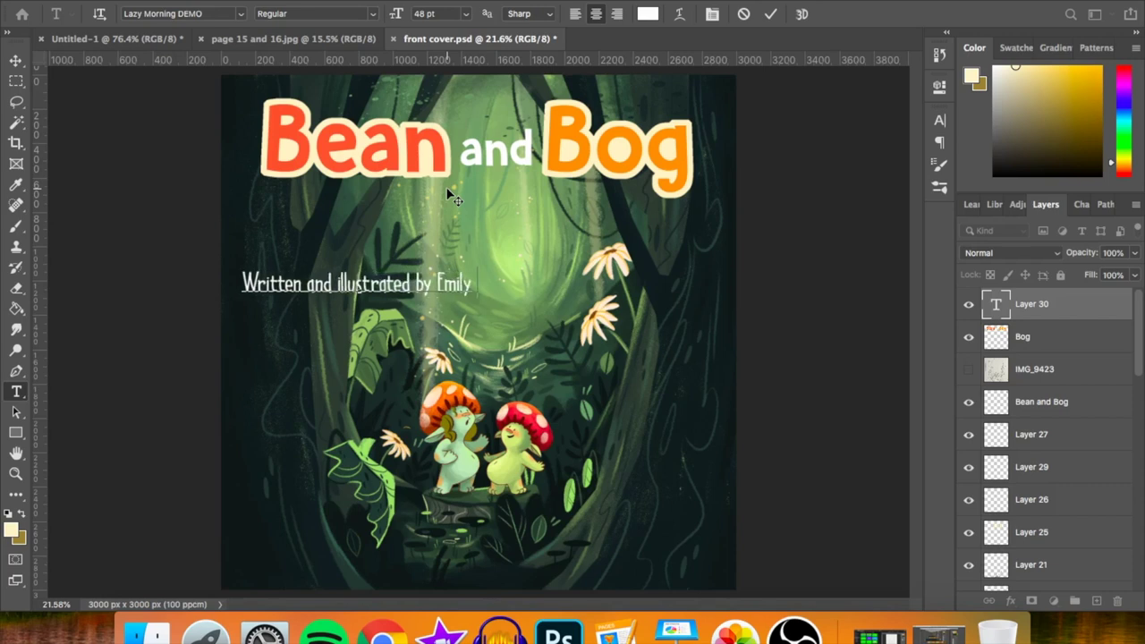
type("ield")
key("ctrl+Return")
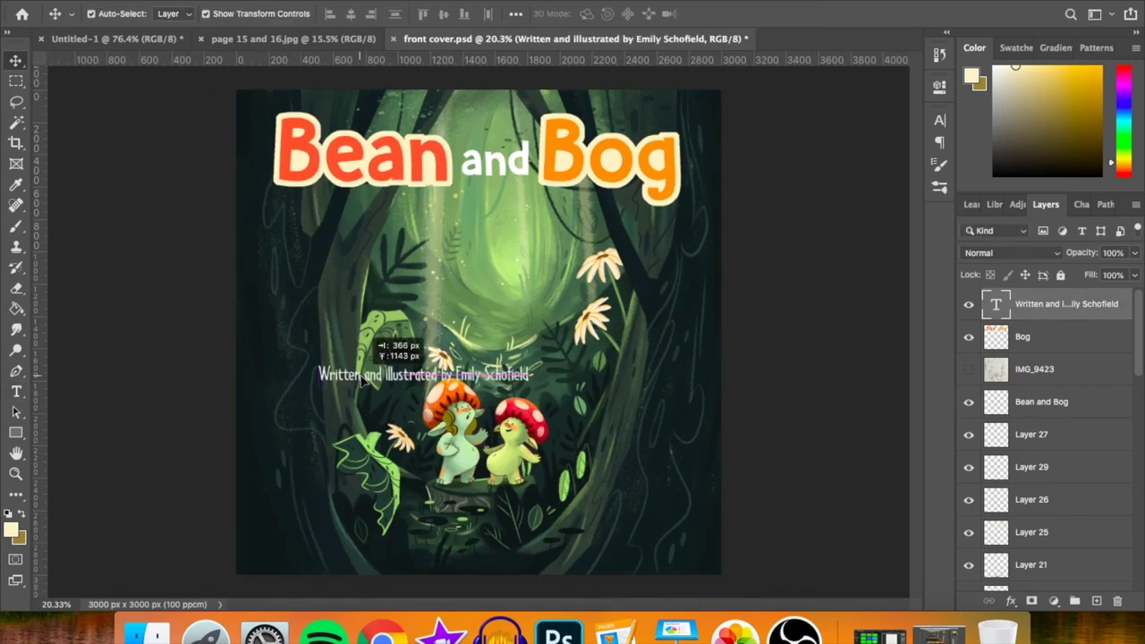
left_click_drag(345, 380, 416, 200)
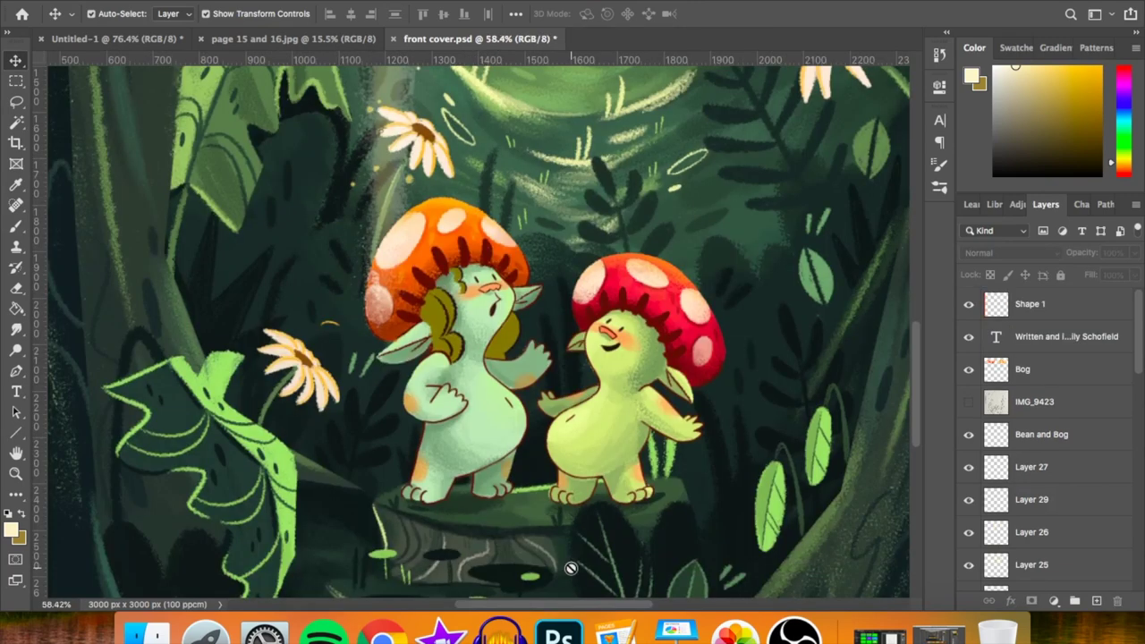
scroll(570, 568, "down", 4)
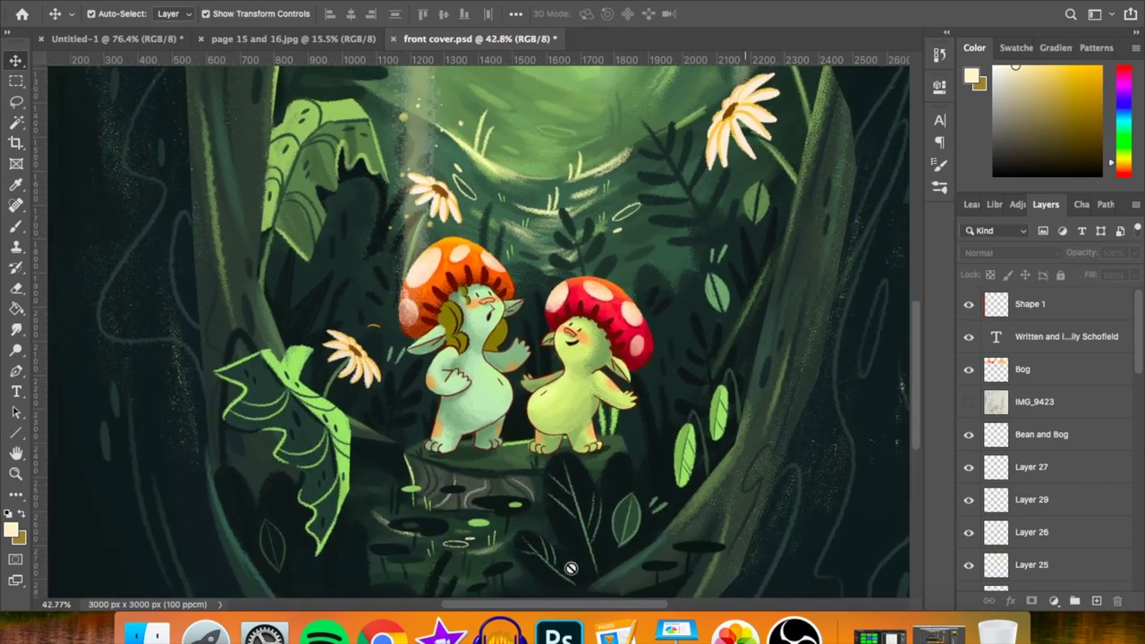
scroll(472, 514, "up", 6)
scroll(471, 514, "down", 3)
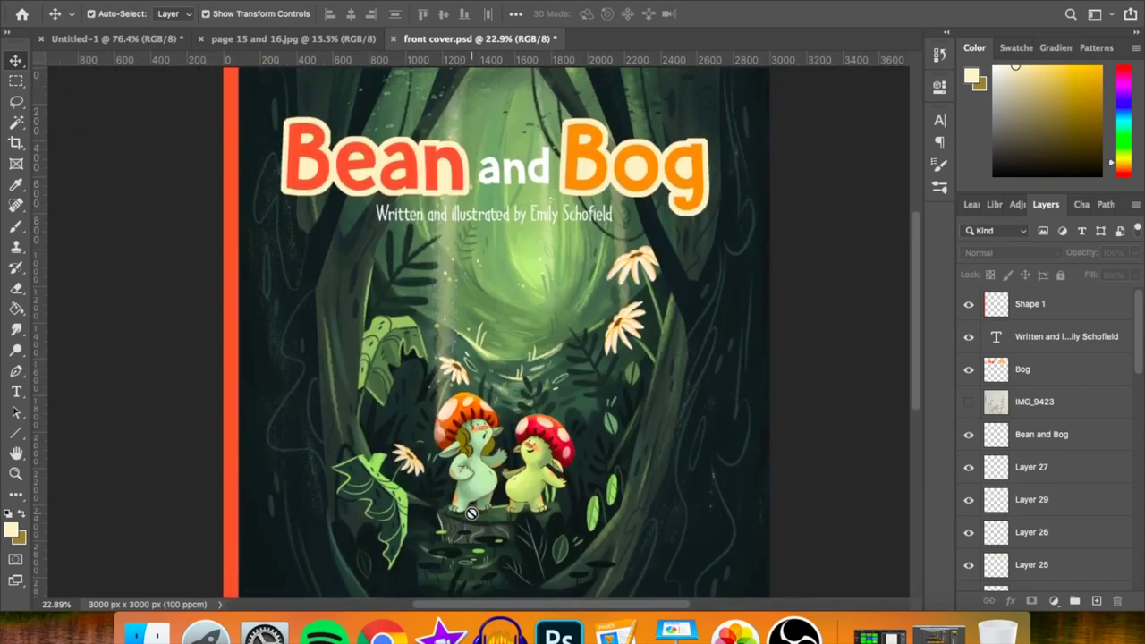
scroll(472, 514, "down", 1)
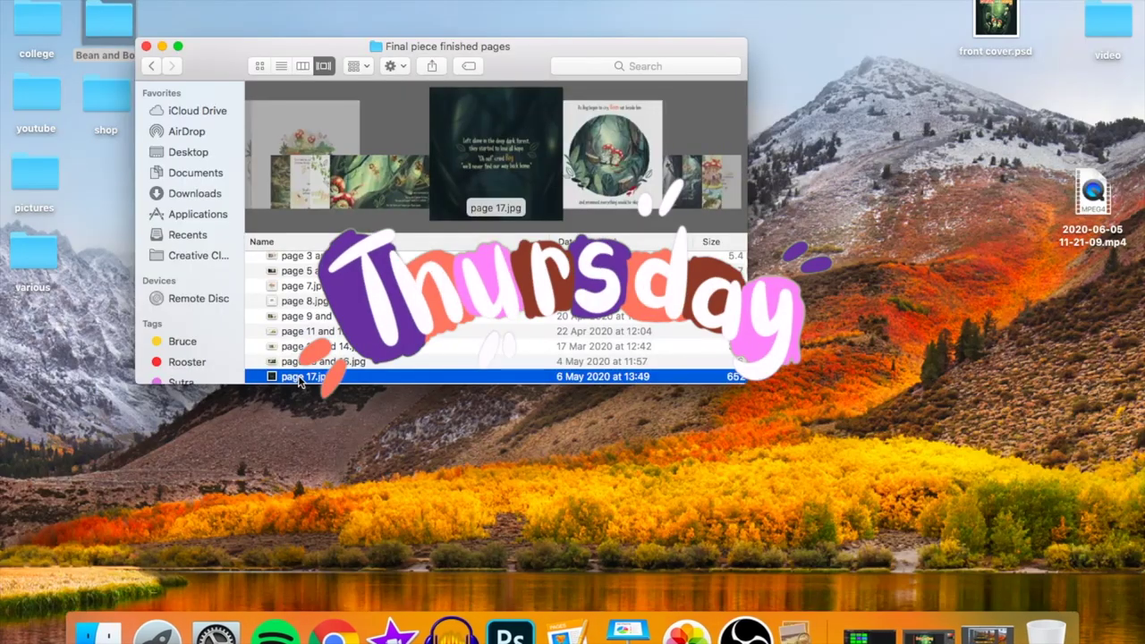
- View the finished page 17.jpg from Finder, and open page 17 no typo.jpg from the week 6 folder in Photoshop
double_click(301, 376)
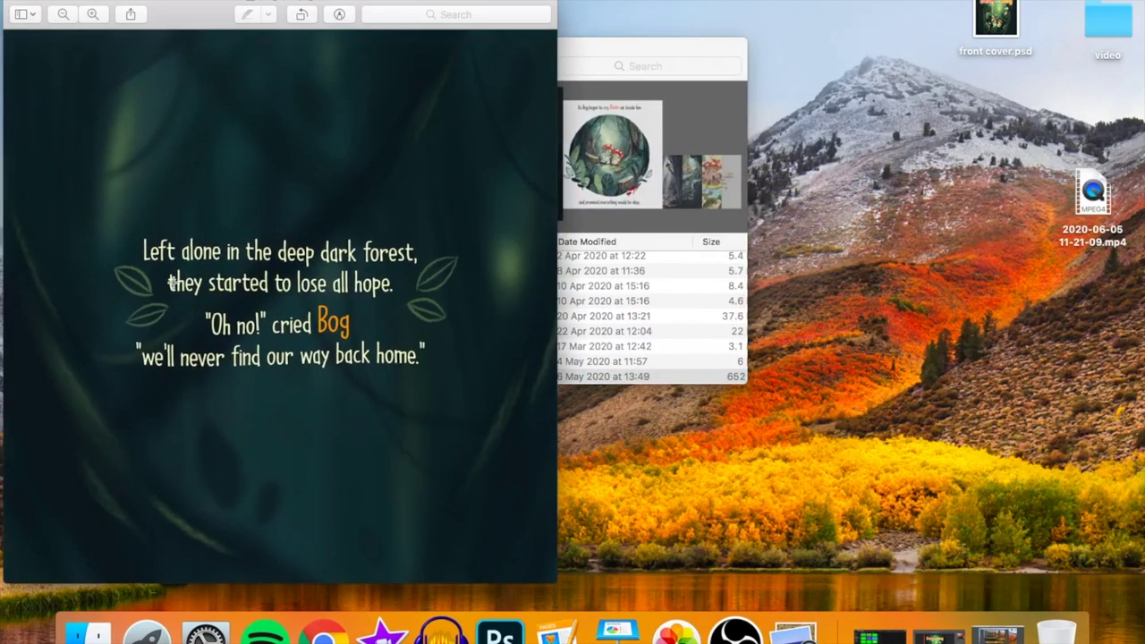
key("super+minus")
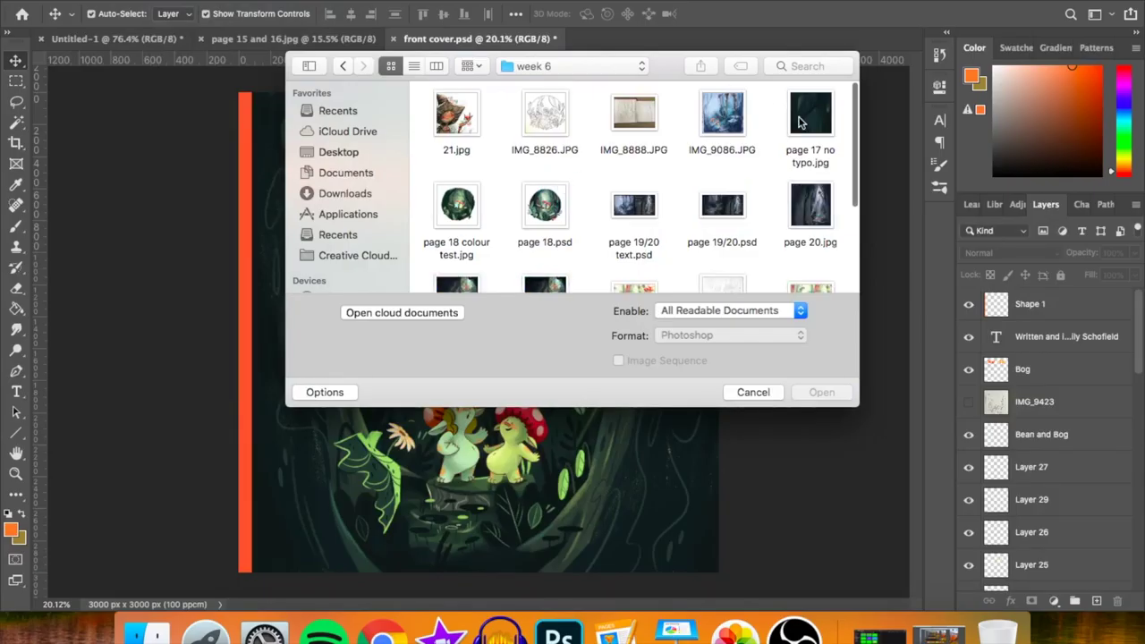
left_click(810, 121)
left_click(826, 393)
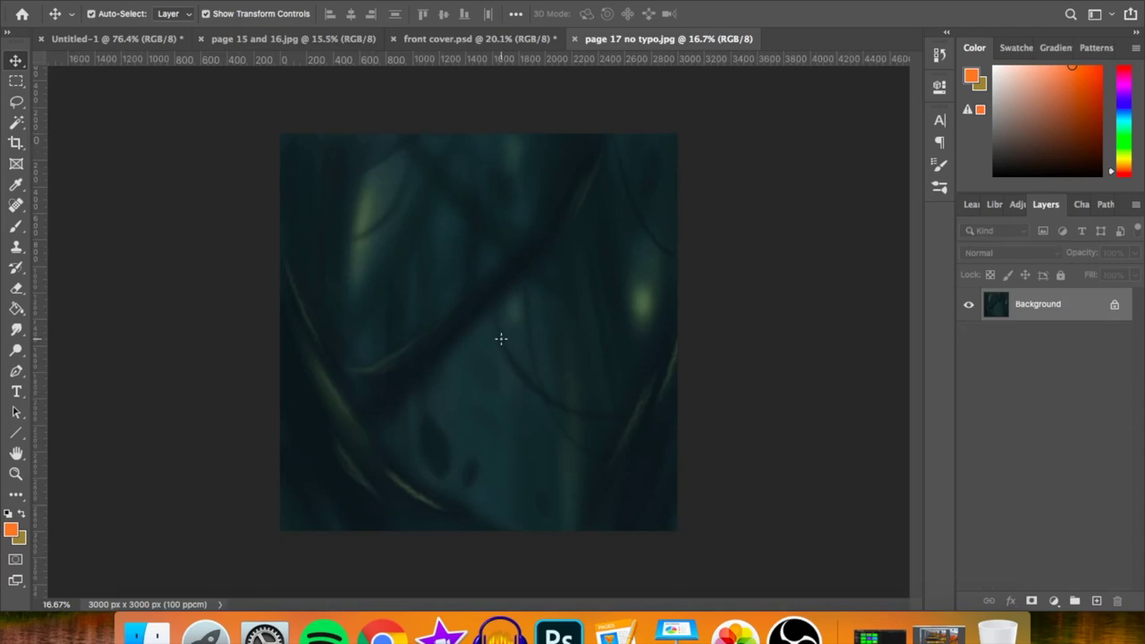
- Bring the orange spine strip from front cover.psd into page 17 no typo.jpg and move it towards the page's right edge
scroll(501, 338, "up", 1)
left_click_drag(478, 39, 679, 100)
left_click_drag(526, 183, 374, 183)
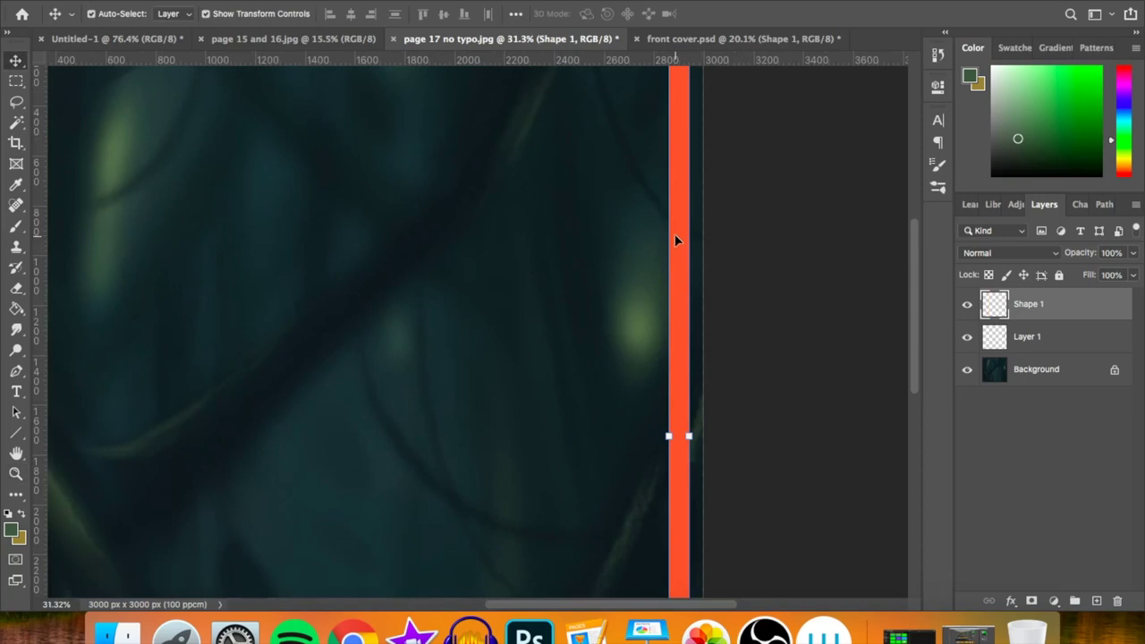
left_click_drag(675, 234, 691, 236)
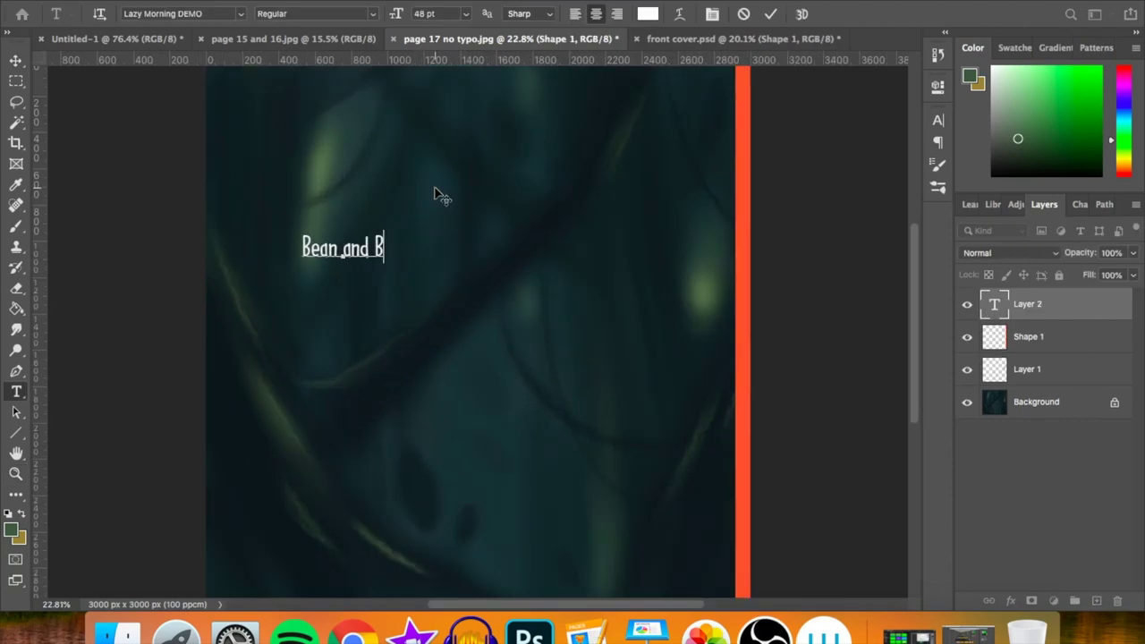
- Write the blurb "Bean and Bog find themselves lost in an enchanted forest full of magical creatures Follow the two on their adventurous joureny back home ..."
type("og ")
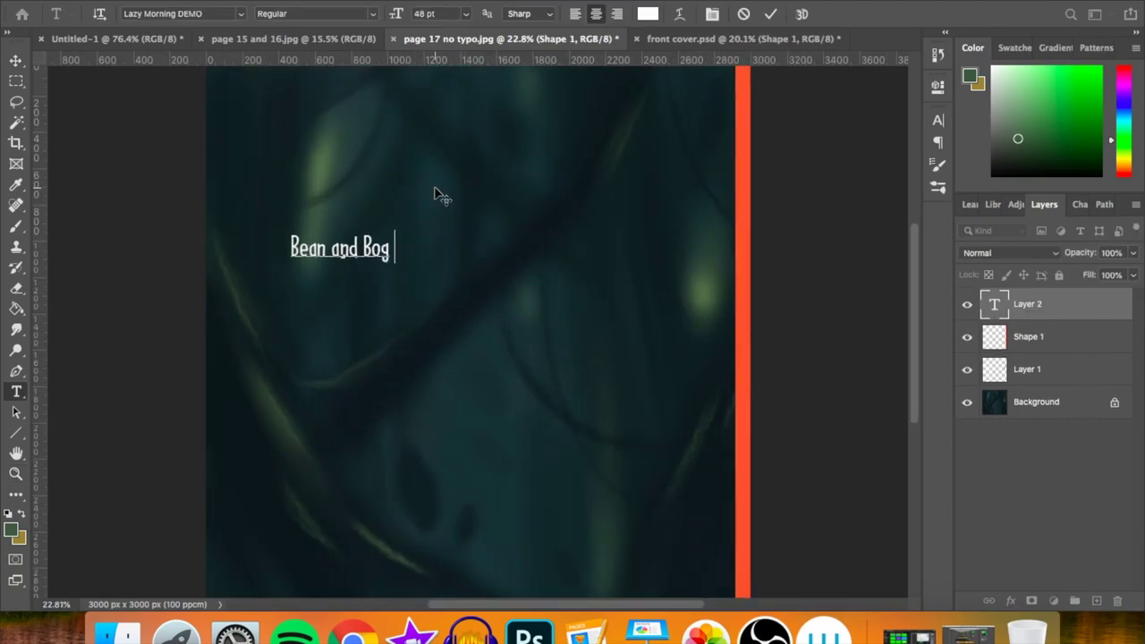
type("find th")
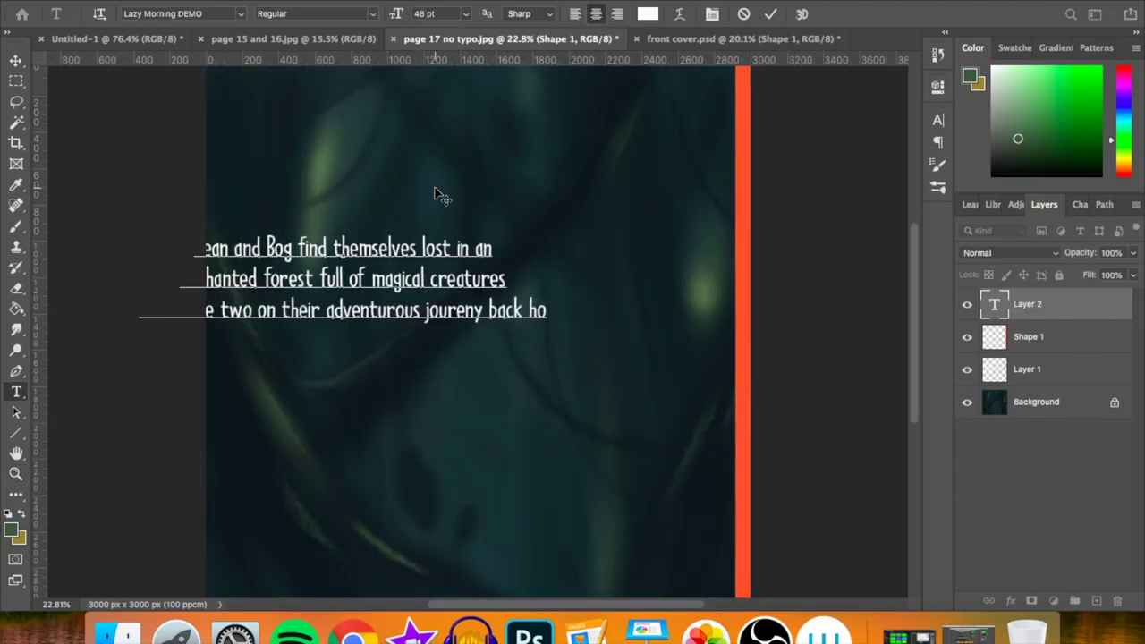
type("mw")
key("BackSpace")
type("e...")
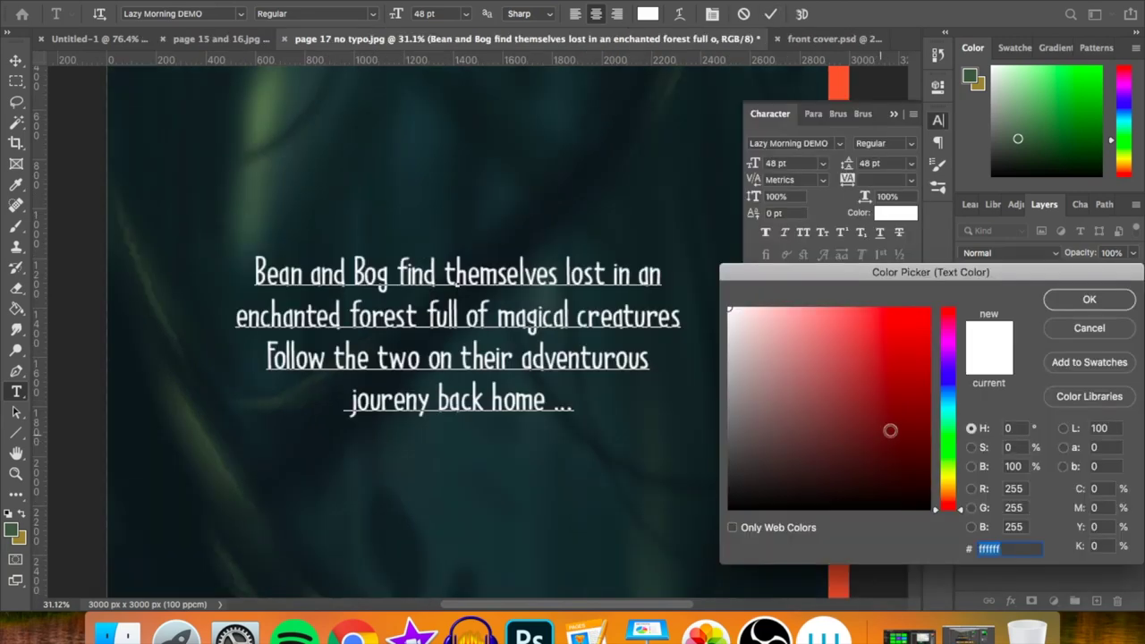
- Recolour the whole blurb text from the colour picker to a pale green and accept the colour
left_click(947, 454)
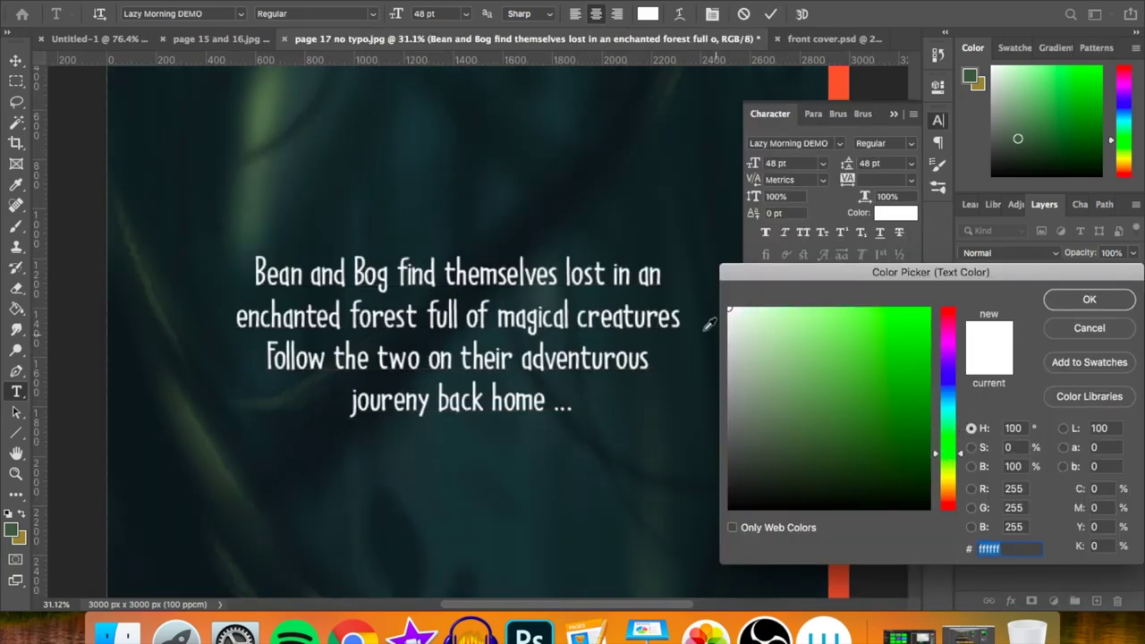
left_click(768, 307)
left_click(1089, 299)
scroll(435, 455, "down", 3)
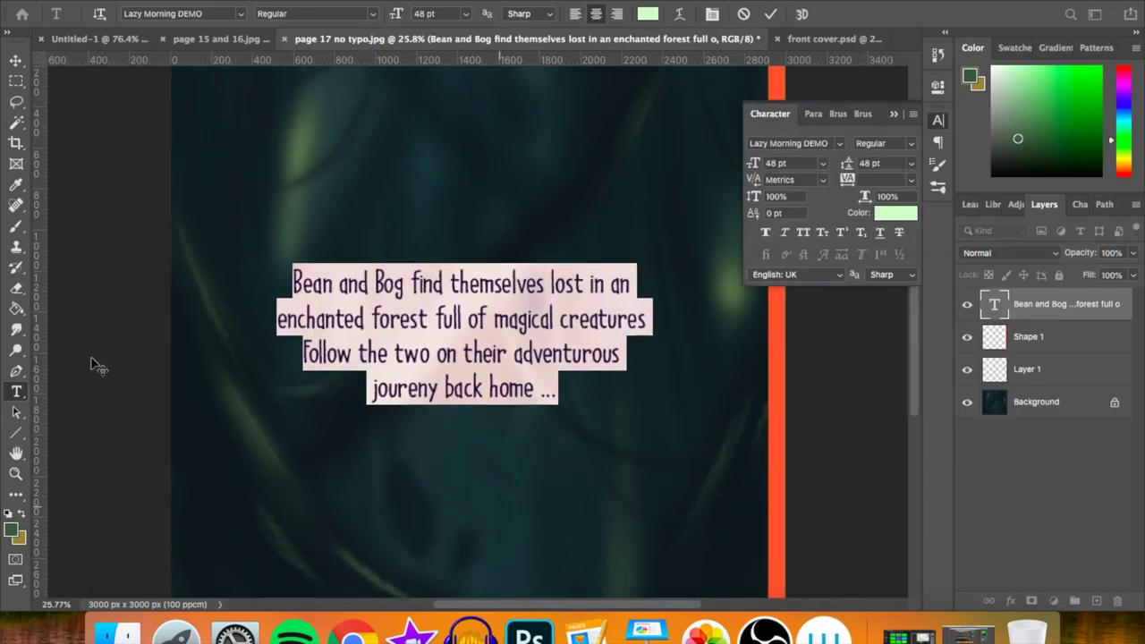
left_click(91, 354)
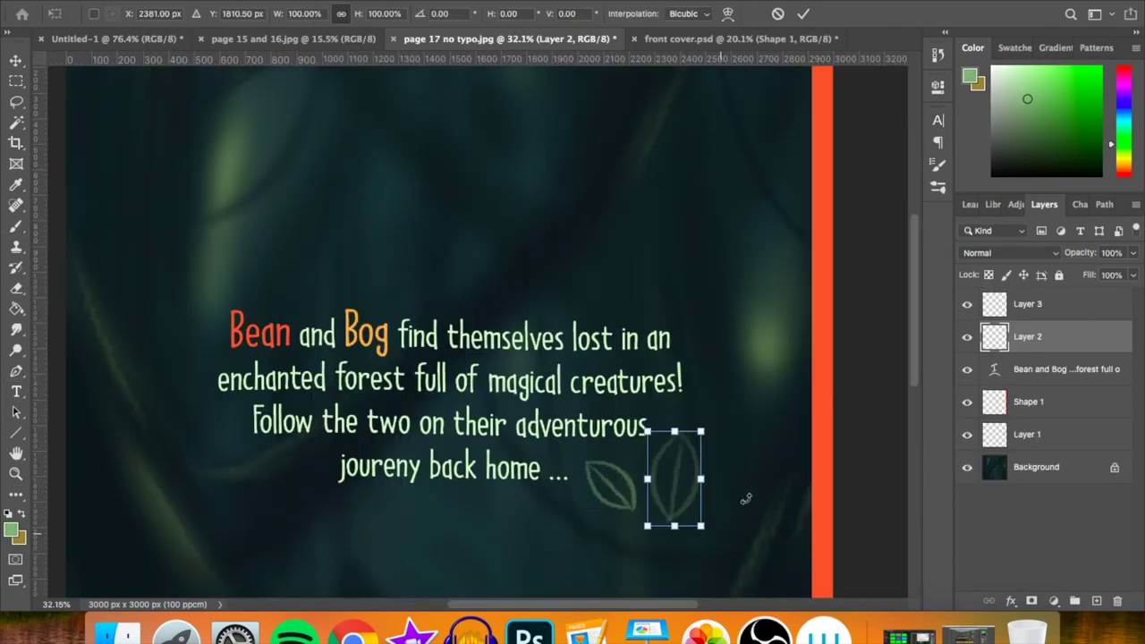
- Rotate the leaf outline beside the end of the blurb and check the leaf arrangement around the text
left_click_drag(743, 500, 761, 478)
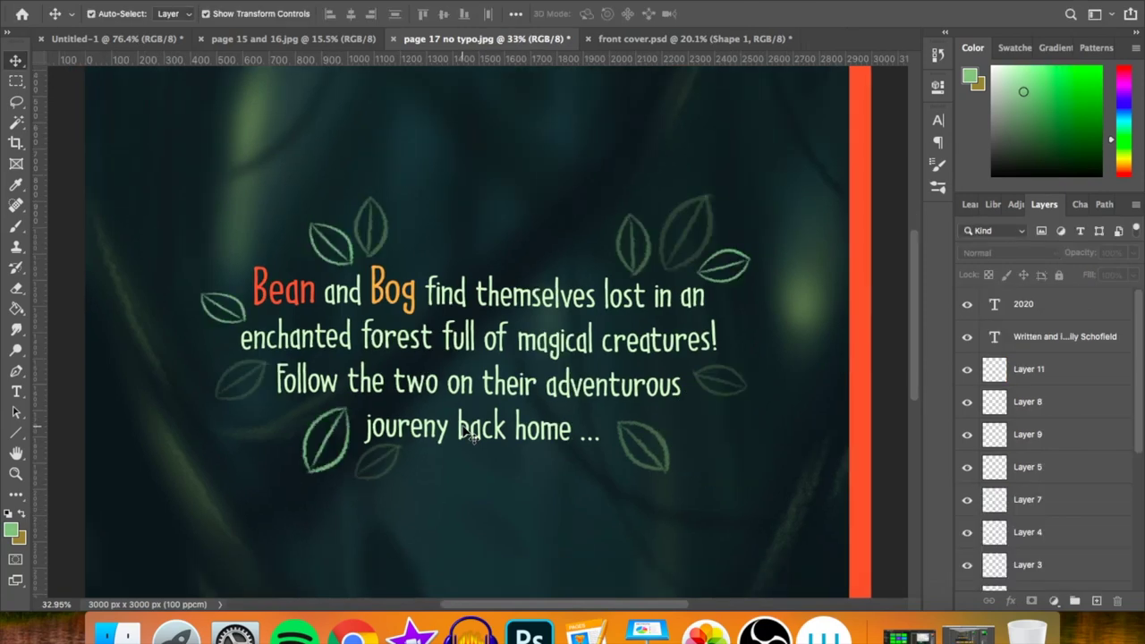
scroll(464, 432, "down", 5)
right_click(458, 430)
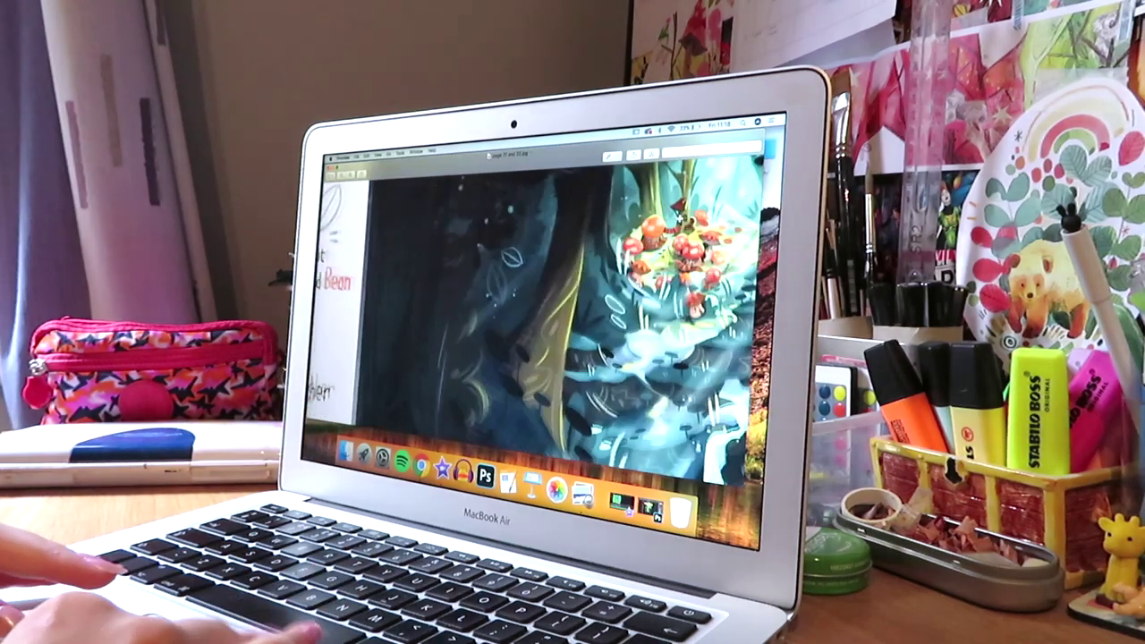
scroll(537, 304, "up", 10)
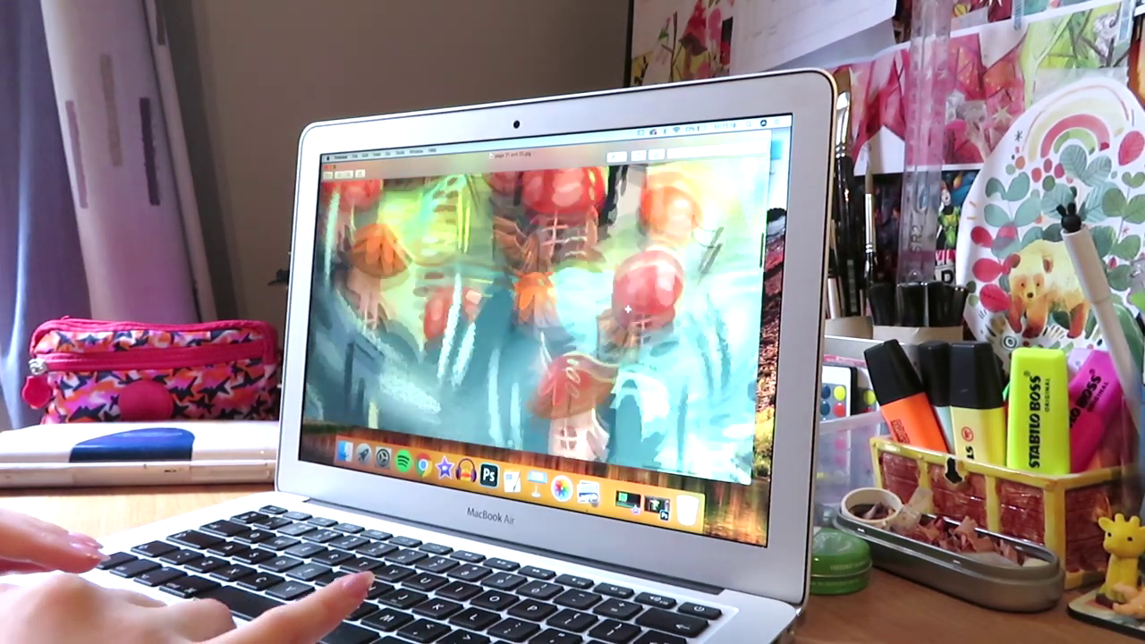
scroll(537, 304, "up", 3)
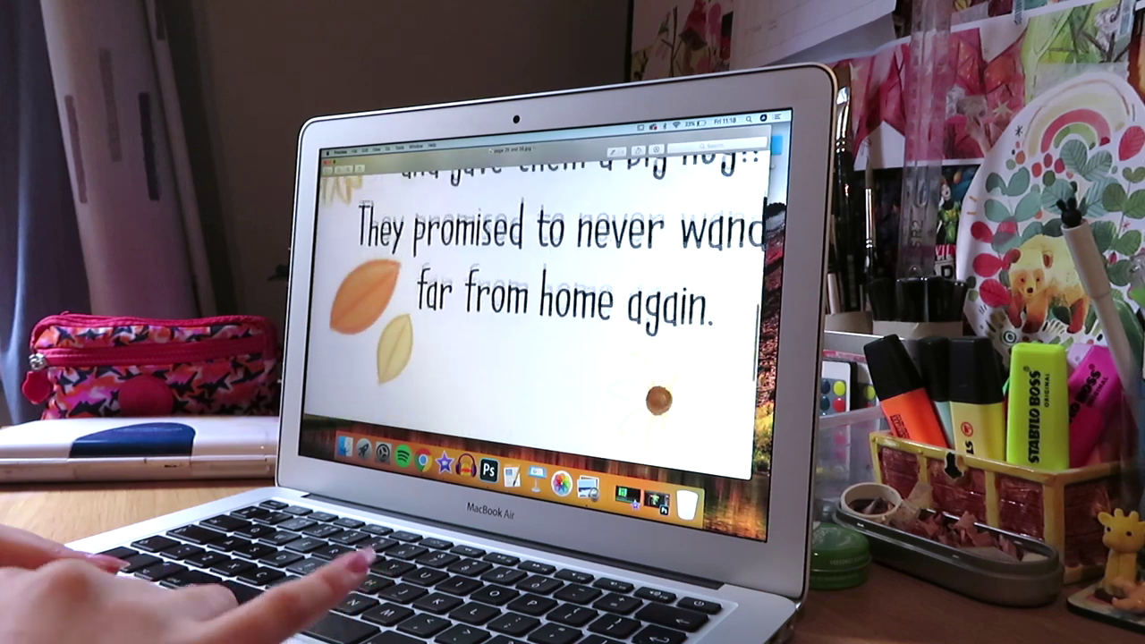
scroll(537, 304, "up", 3)
scroll(536, 304, "down", 2)
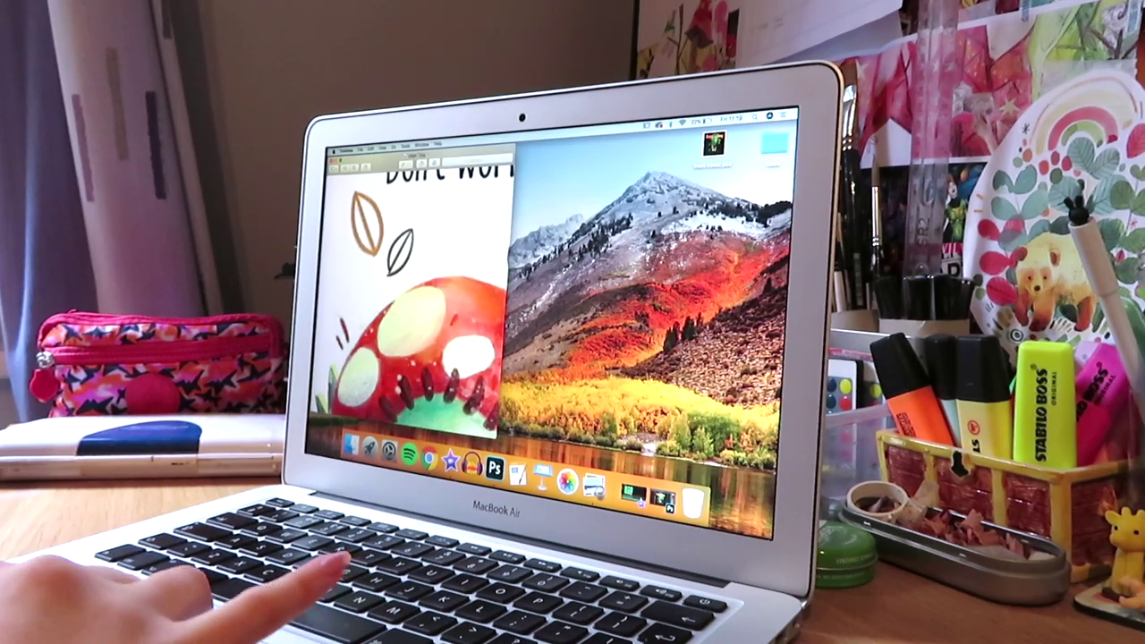
scroll(416, 295, "up", 3)
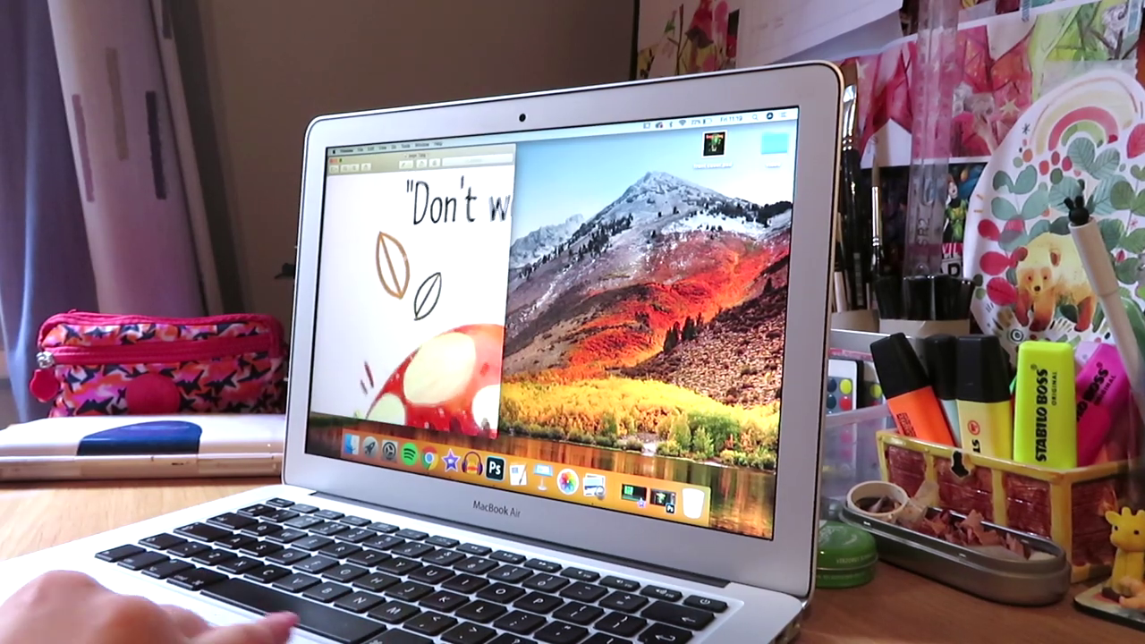
scroll(415, 295, "up", 3)
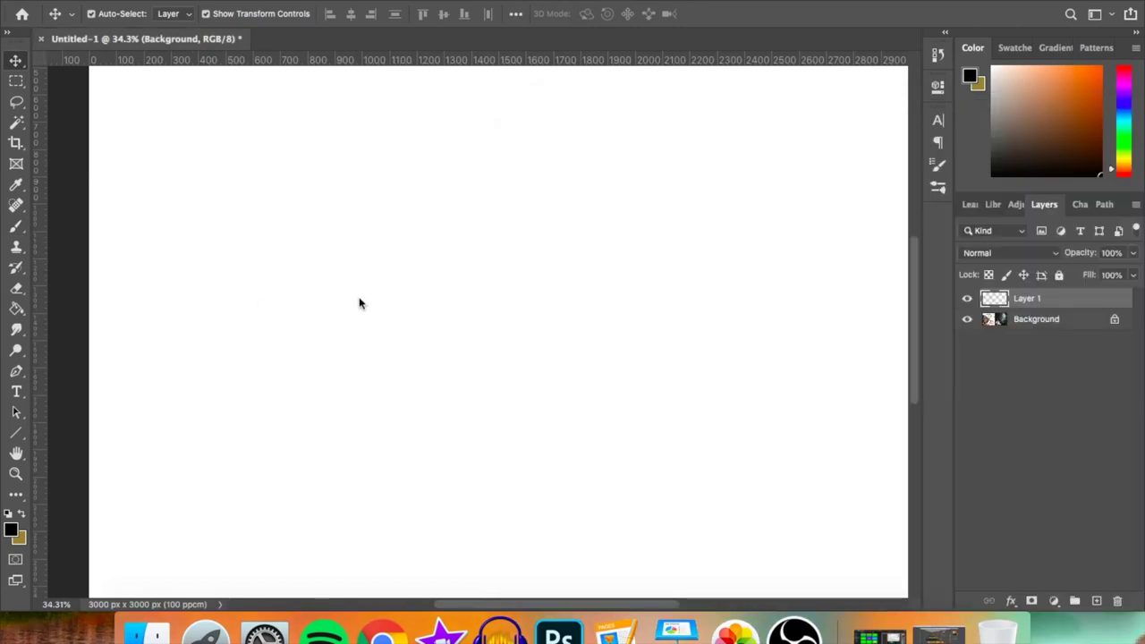
- Paste the small mushroom house sketch into the blank canvas, enlarge it and position it as the painting guide
key("ctrl+v")
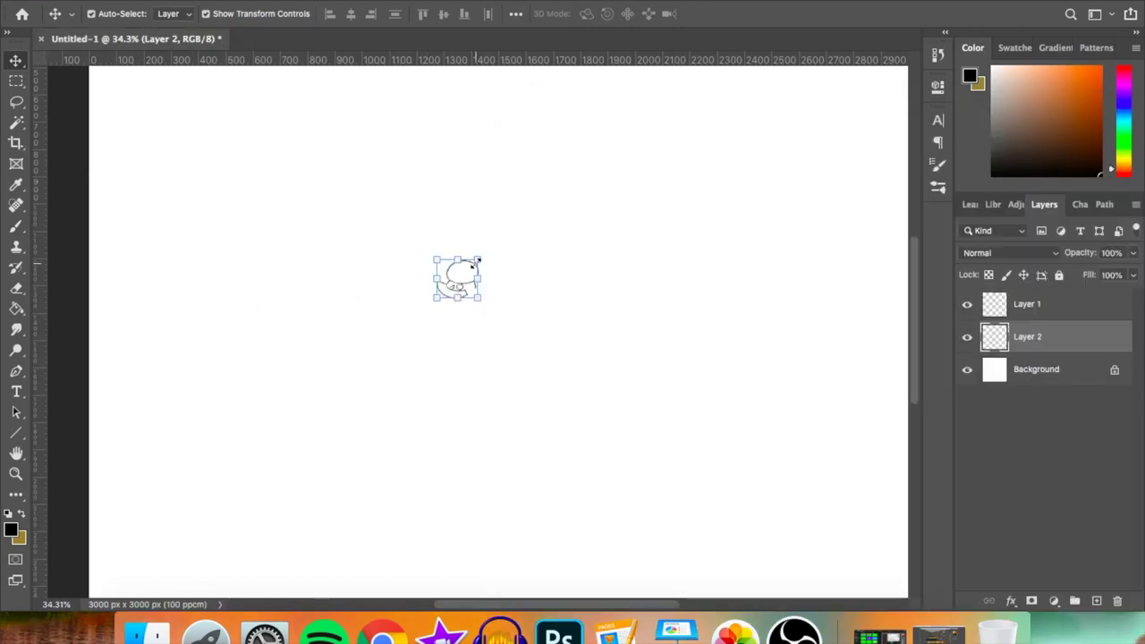
left_click_drag(477, 254, 670, 83)
mouse_move(439, 286)
left_mouse_down()
mouse_move(396, 375)
mouse_move(352, 376)
left_mouse_up()
left_click_drag(437, 213, 360, 300)
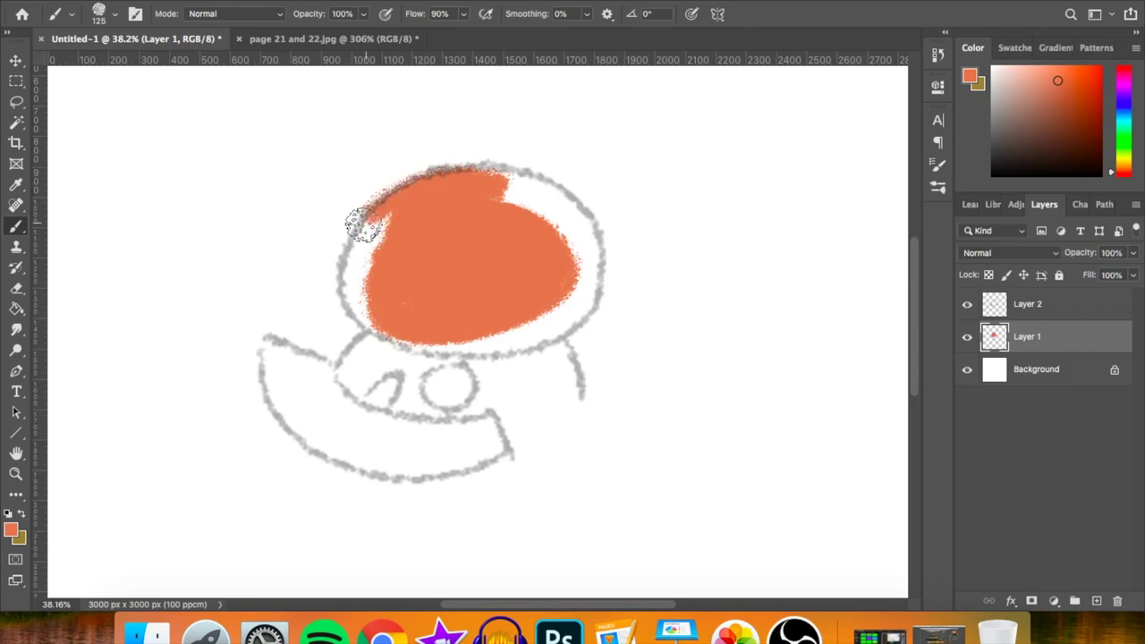
- Fill the mushroom cap with orange up to the sketch outline, using a smaller brush for the edges
mouse_move(362, 226)
left_mouse_down()
mouse_move(345, 263)
mouse_move(353, 326)
left_mouse_up()
key("super+z")
key("bracketleft")
key("bracketleft")
mouse_move(370, 225)
left_mouse_down()
mouse_move(382, 208)
mouse_move(394, 225)
left_mouse_up()
scroll(348, 278, "up", 2)
mouse_move(299, 301)
left_mouse_down()
mouse_move(289, 321)
mouse_move(379, 378)
mouse_move(505, 386)
left_mouse_up()
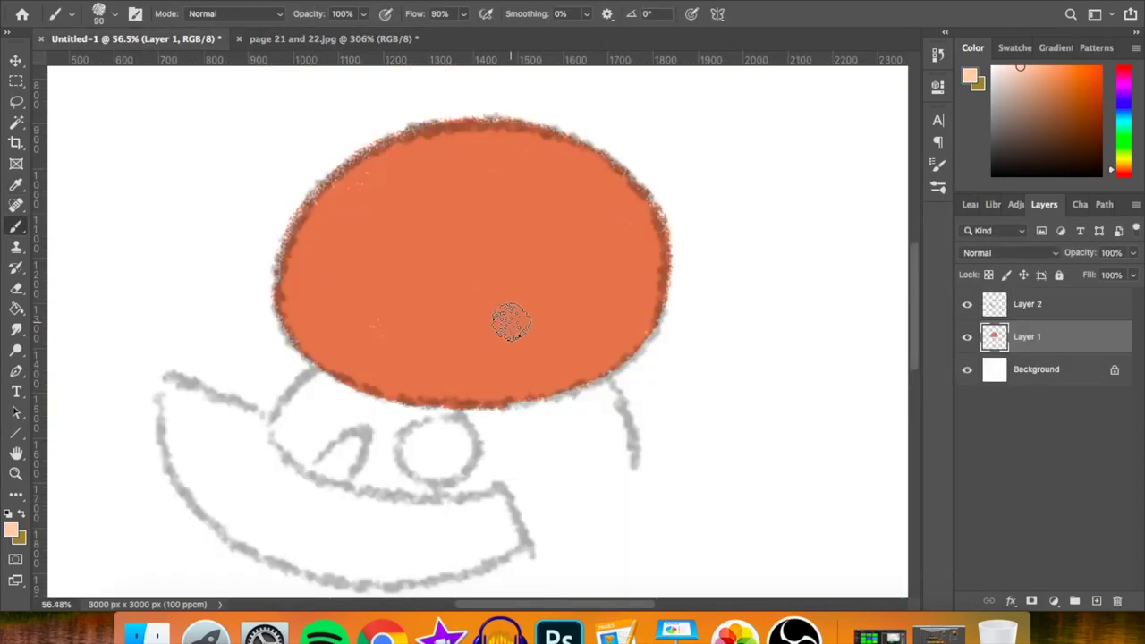
- Paint three pale peach oval spots on the orange mushroom cap
left_click_drag(506, 322, 533, 335)
left_click_drag(380, 240, 370, 256)
mouse_move(528, 192)
left_mouse_down()
mouse_move(537, 212)
mouse_move(523, 187)
left_mouse_up()
- Sample a grey-brown from page 21 and 22.jpg and add a new layer beneath the mushroom cap layer
left_click(332, 39)
left_click(432, 368, "alt")
key("ctrl+Tab")
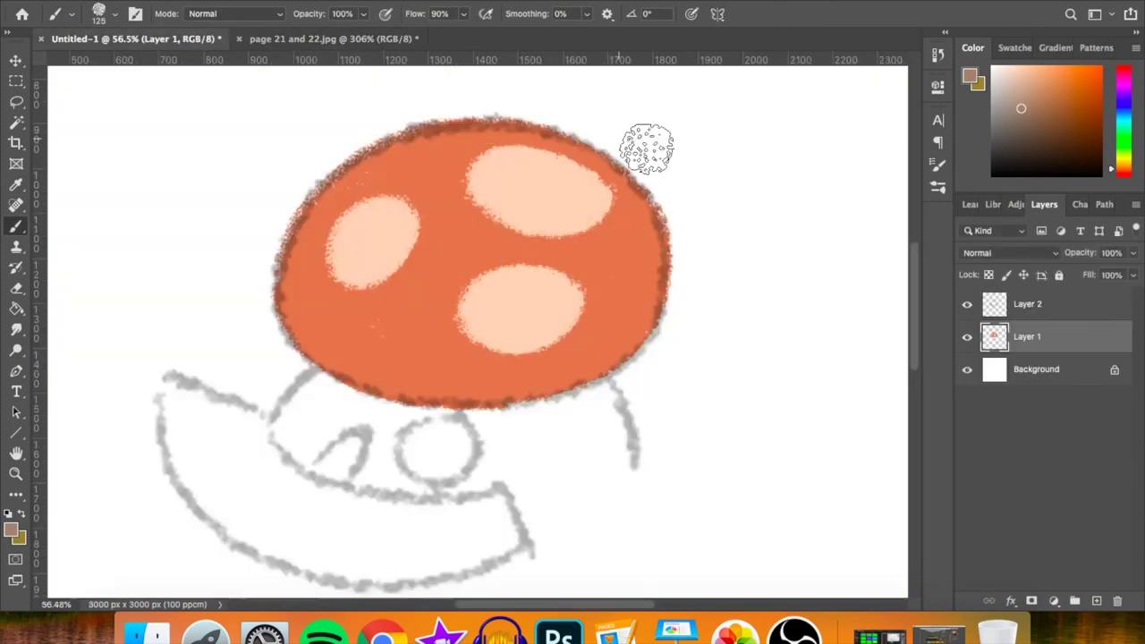
left_click(1036, 367)
key("super+shift+n")
left_click(707, 324)
- Paint the mushroom stem grey-brown beneath the cap, reducing the brush size to finish its edges
mouse_move(380, 308)
left_mouse_down()
mouse_move(300, 318)
mouse_move(286, 331)
mouse_move(340, 384)
mouse_move(495, 389)
mouse_move(590, 304)
mouse_move(626, 368)
left_mouse_up()
key("bracketleft")
key("bracketleft")
key("bracketleft")
key("bracketleft")
key("bracketleft")
key("bracketleft")
mouse_move(518, 407)
left_mouse_down()
mouse_move(491, 400)
mouse_move(613, 370)
left_mouse_up()
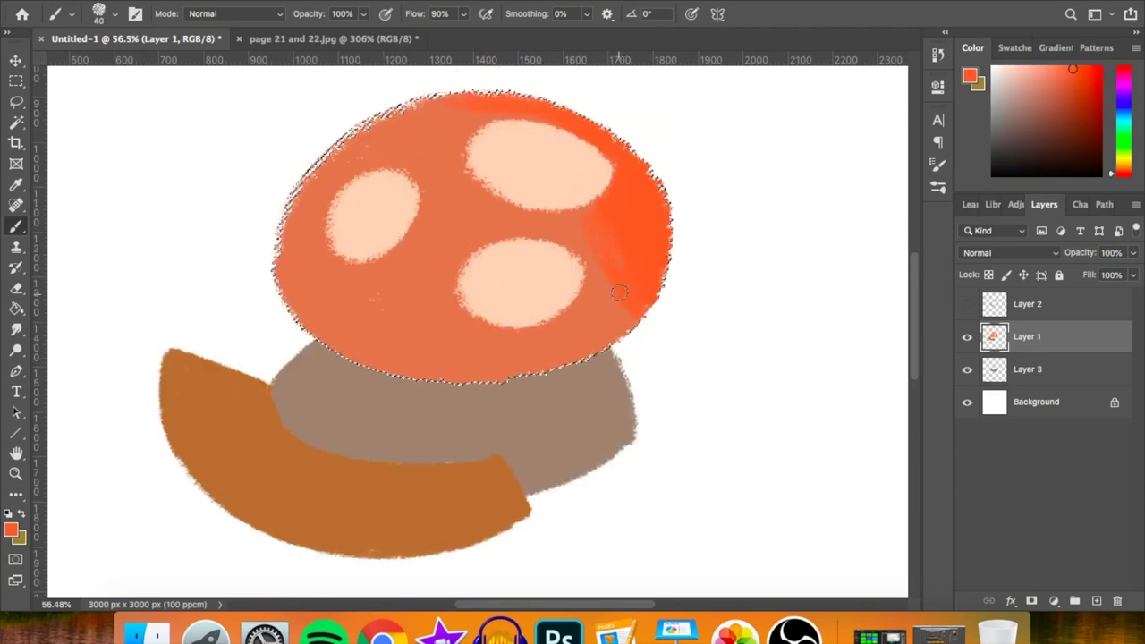
- Shade the mushroom cap with bright orange-red, lowering the brush opacity to blend the colour across the lower part
left_click_drag(637, 304, 562, 332)
left_click(362, 14)
left_click_drag(373, 36, 320, 37)
mouse_move(572, 259)
left_mouse_down()
mouse_move(493, 349)
mouse_move(332, 217)
mouse_move(286, 313)
left_mouse_up()
- Sample another shading colour from page 21 and 22.jpg and brush it along the cap's shadowed left side
key("ctrl+Tab")
left_click(515, 262, "alt")
key("ctrl+Tab")
mouse_move(365, 280)
left_mouse_down()
mouse_move(345, 110)
mouse_move(380, 362)
mouse_move(268, 175)
mouse_move(301, 173)
mouse_move(304, 188)
left_mouse_up()
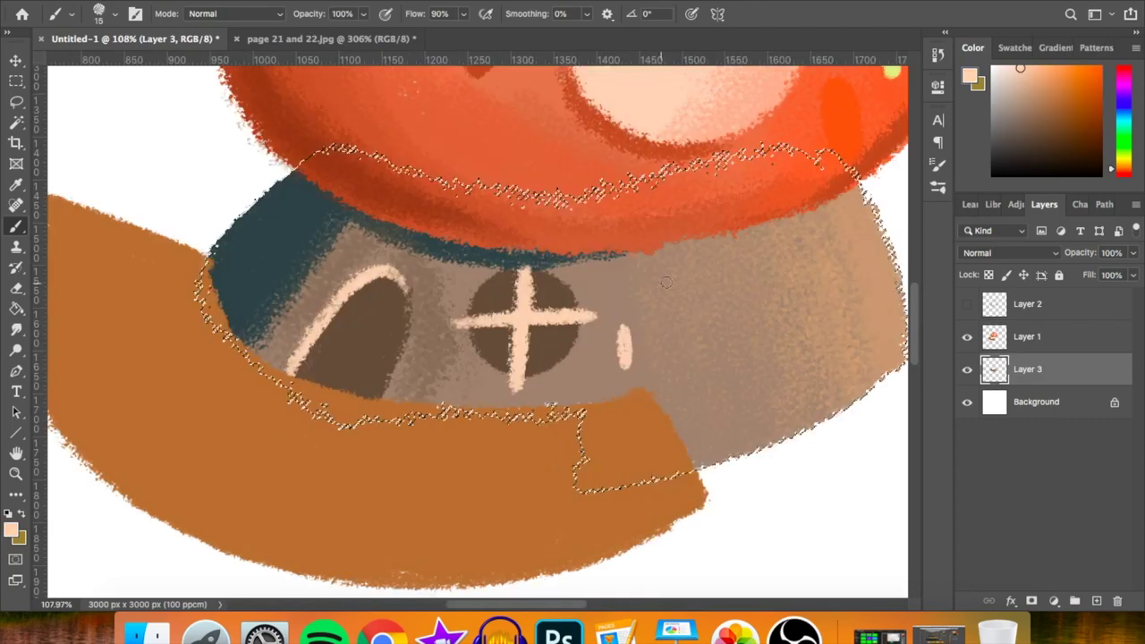
- Try a brush stroke in a colour sampled from the artwork, undo it and enlarge the brush
scroll(367, 358, "down", 3)
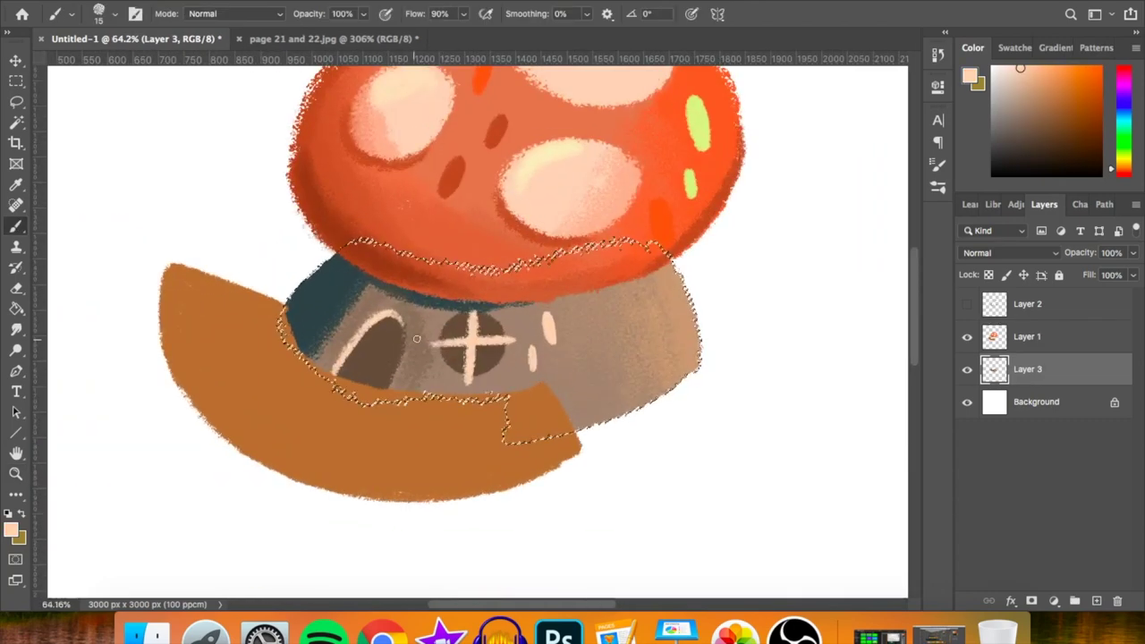
key("z")
left_click_drag(480, 298, 510, 297)
key("ctrl+0")
left_click_drag(546, 414, 608, 414)
key("i")
left_click(447, 286)
key("b")
left_click_drag(775, 271, 676, 287)
key("ctrl+z")
key("ctrl+shift+z")
key("ctrl+z")
key("]")
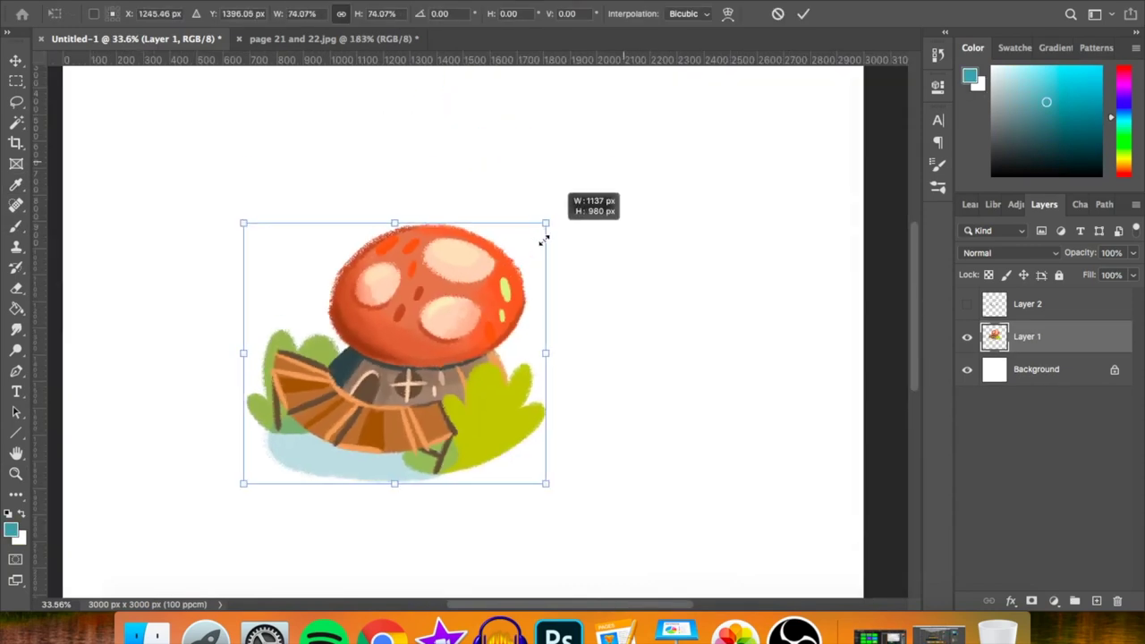
- Scale down the finished red mushroom house and move it towards the canvas's upper-left corner
left_click_drag(543, 236, 471, 287)
left_click(802, 14)
key("z")
left_click_drag(618, 191, 536, 196)
key("v")
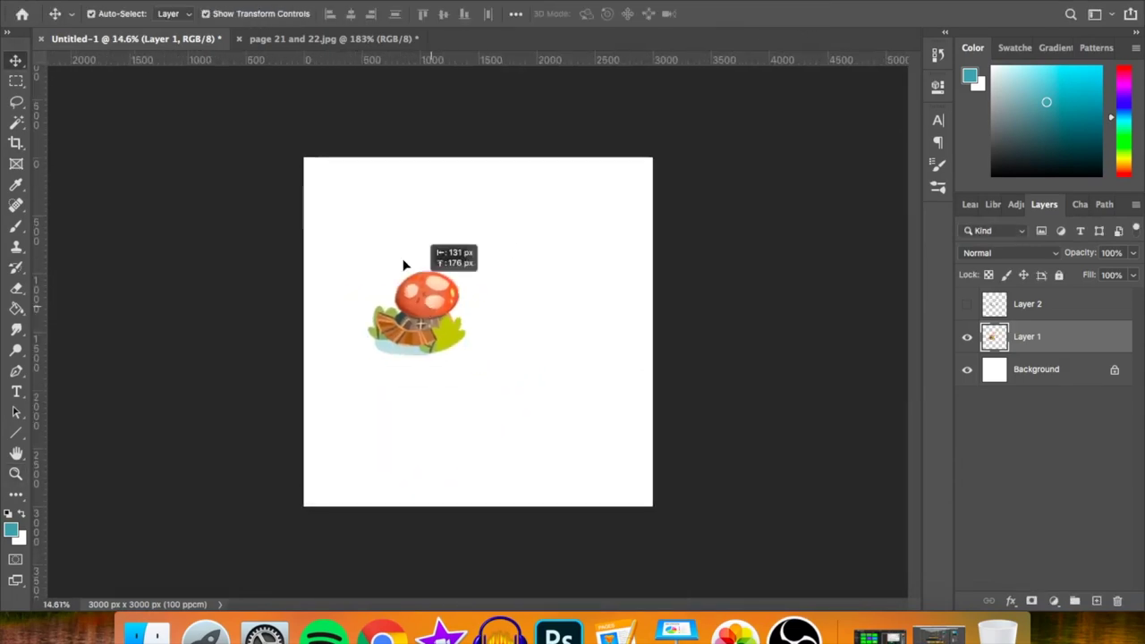
left_click_drag(403, 265, 376, 211)
- Paint the wide, pointed cap of the second mushroom house sketch brown, following its outline
key("z")
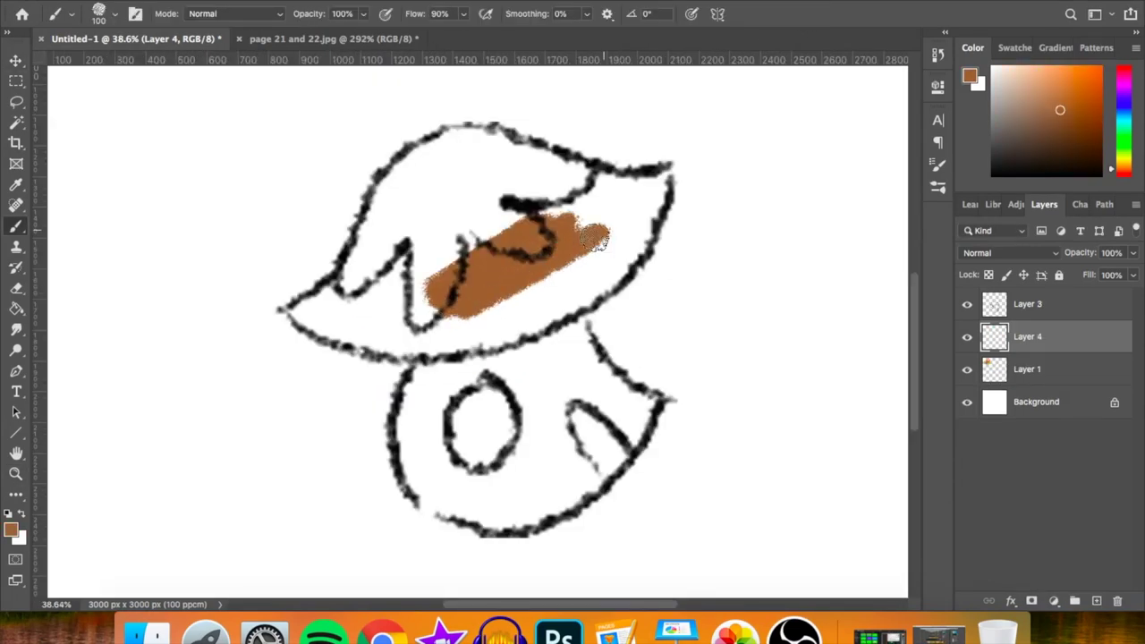
mouse_move(594, 237)
left_mouse_down()
mouse_move(531, 301)
mouse_move(626, 219)
left_mouse_up()
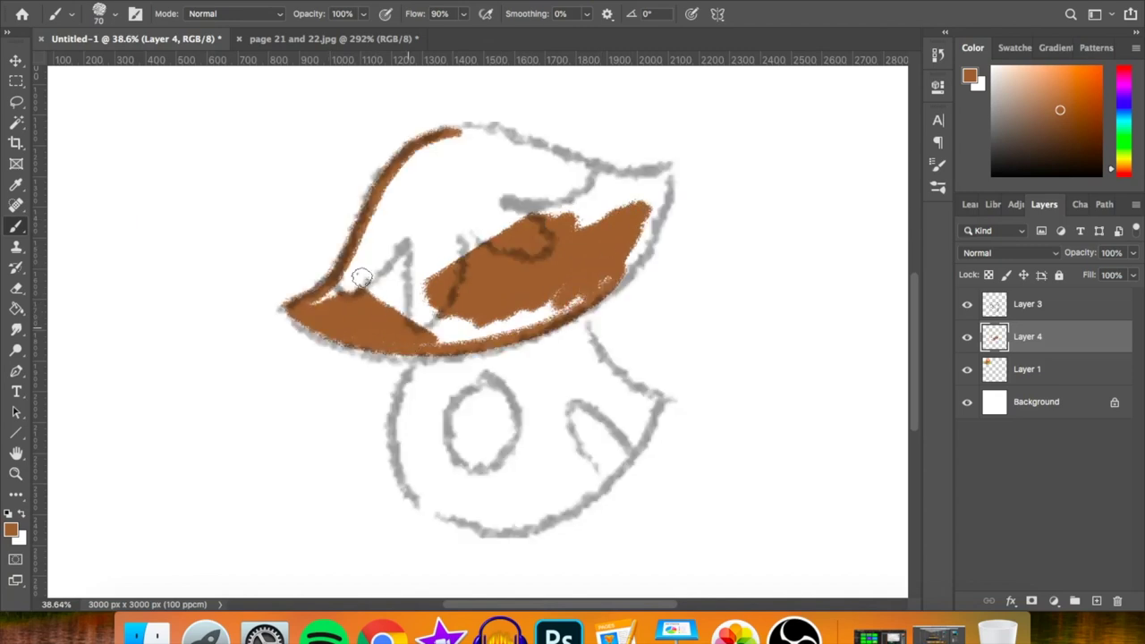
mouse_move(360, 278)
left_mouse_down()
mouse_move(412, 300)
mouse_move(438, 295)
left_mouse_up()
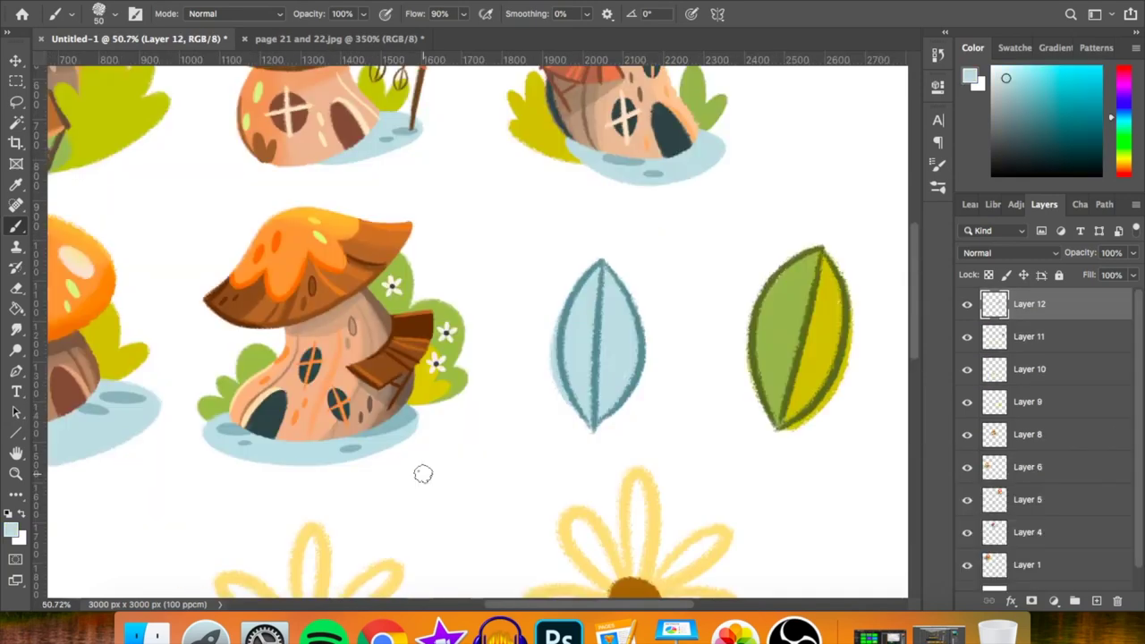
- Examine the painted mushroom houses, leaves and flowers across the whole sheet
scroll(423, 474, "left", 10)
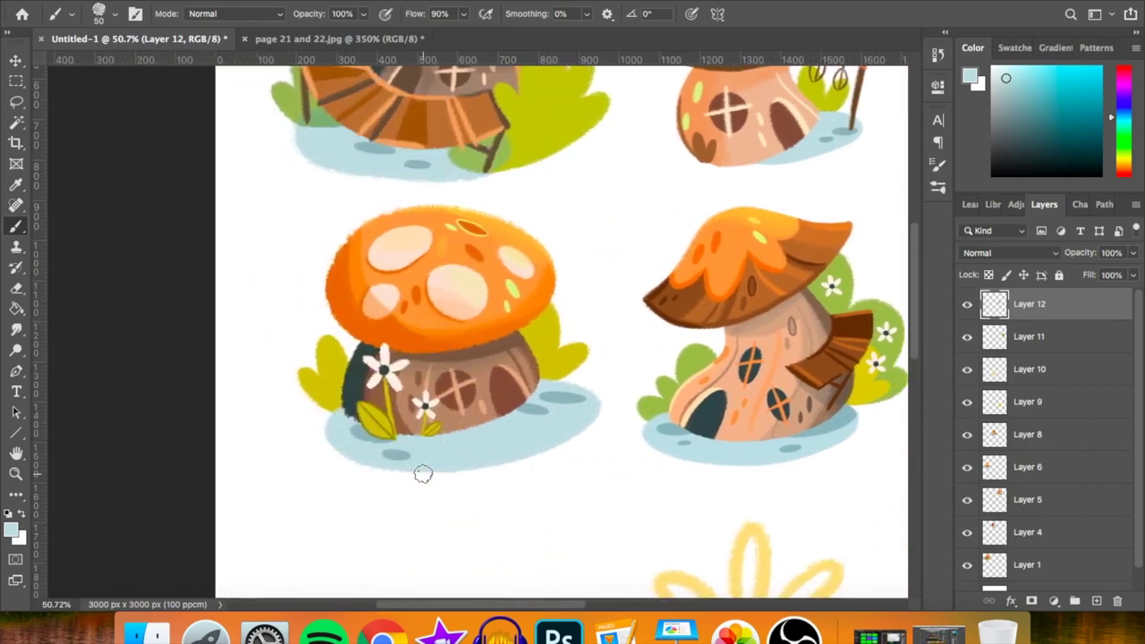
scroll(411, 520, "up", 5)
scroll(411, 521, "right", 15)
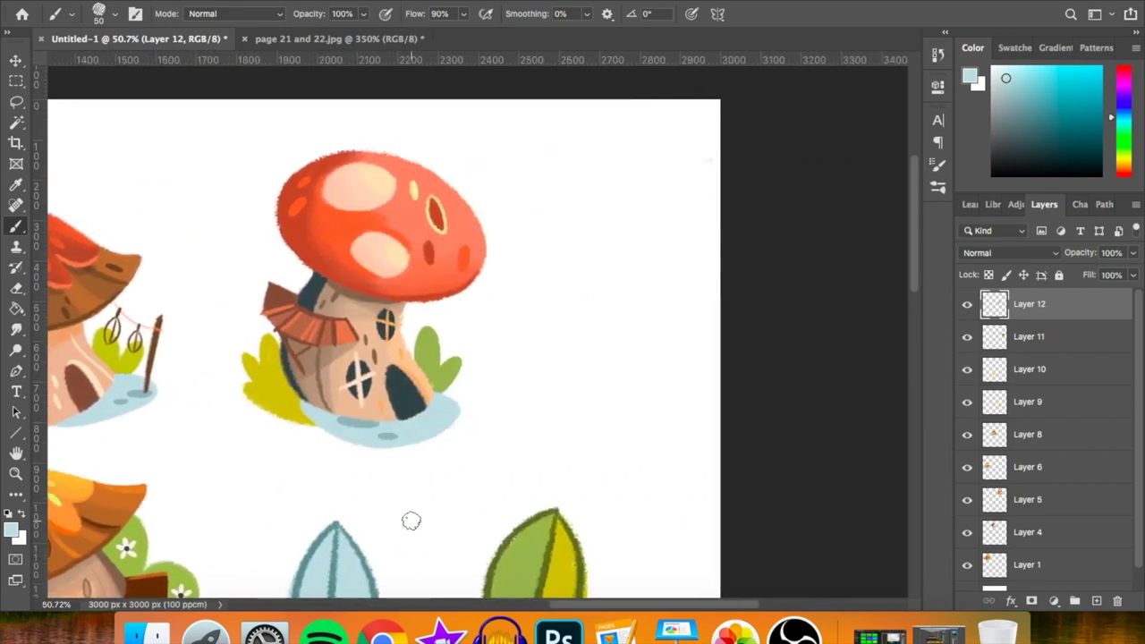
scroll(411, 520, "down", 5)
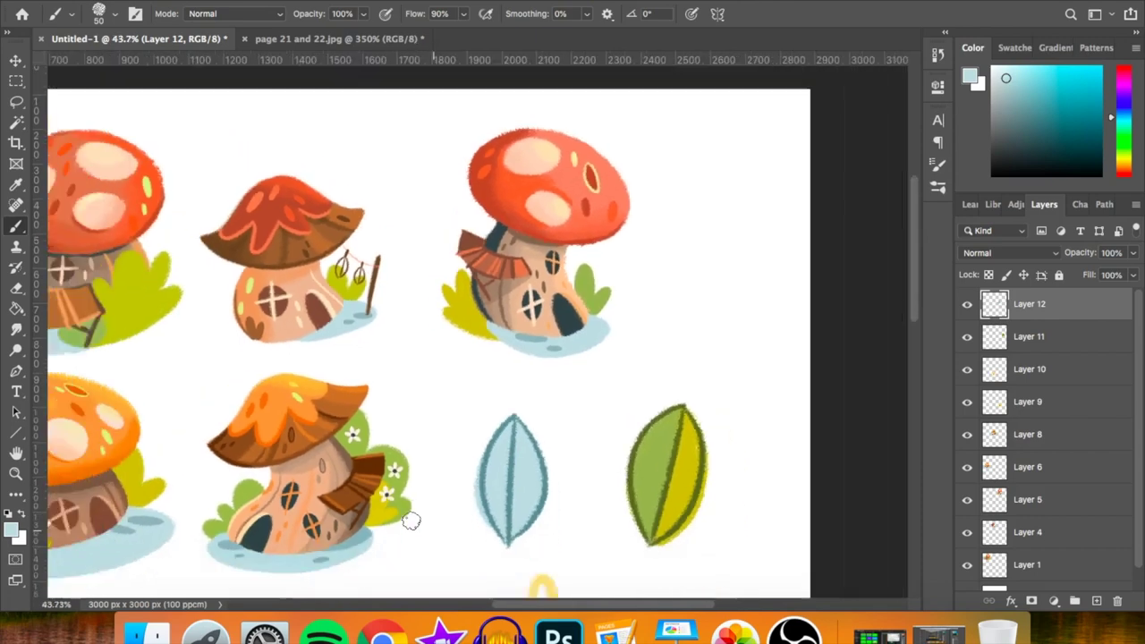
scroll(410, 521, "down", 3)
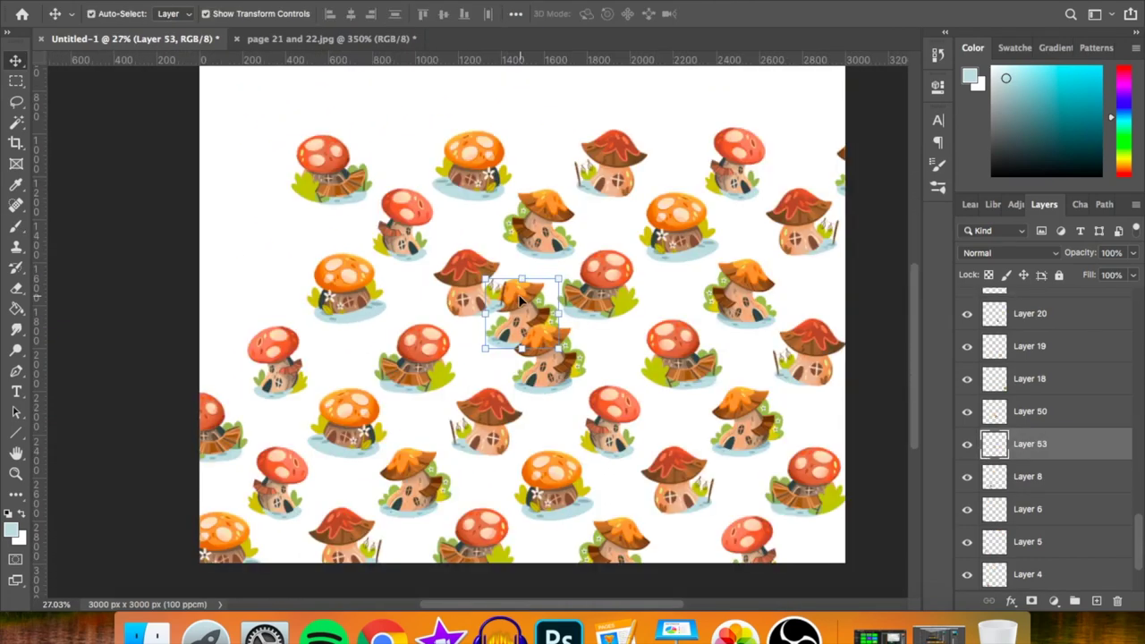
- Move a duplicate orange-and-brown mushroom house to the pattern's left edge, and shift the duplicated mushroom rows up into the empty area
left_click_drag(522, 301, 216, 277)
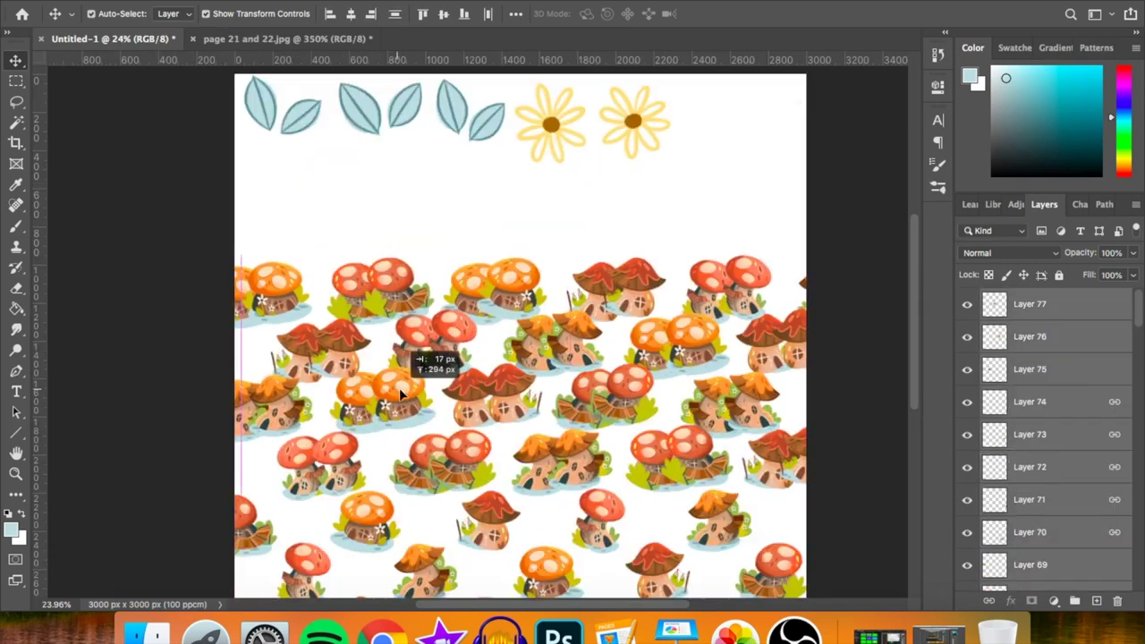
left_click_drag(403, 376, 361, 168)
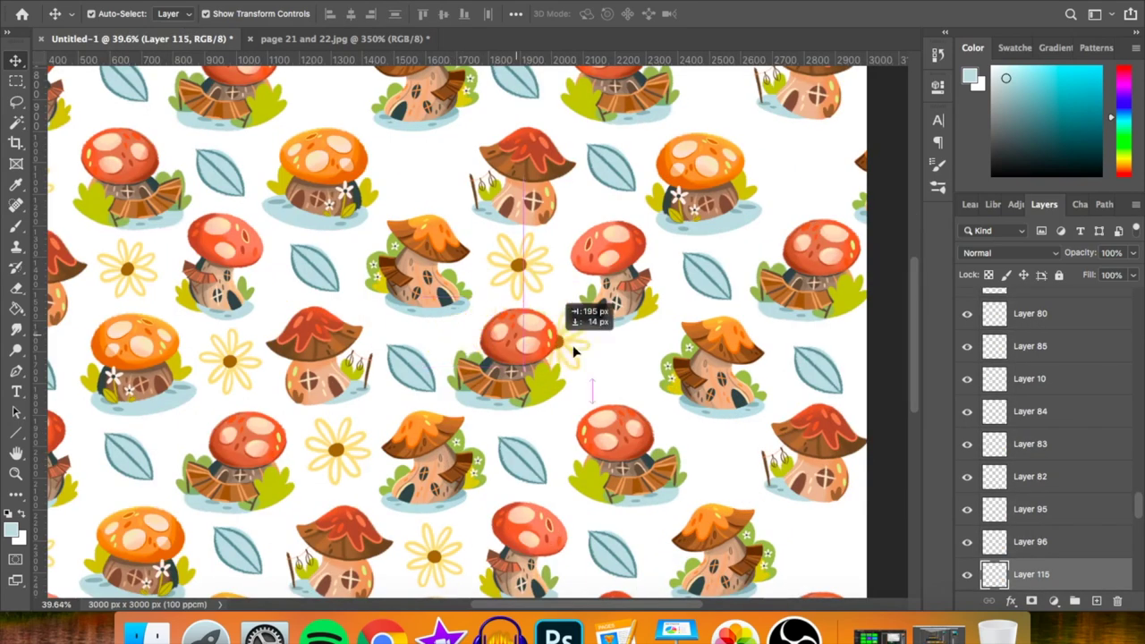
- Place a yellow flower in the gap between the red-capped and orange-and-brown mushroom houses, and fill the neighbouring gap
left_click_drag(575, 352, 612, 374)
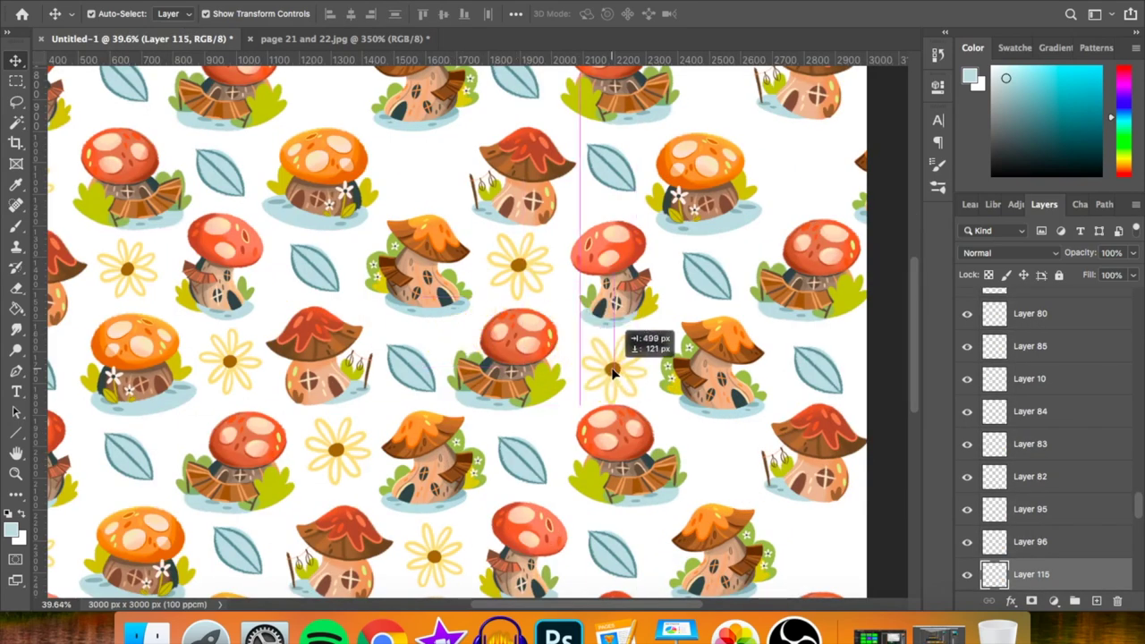
key("ctrl+plus")
left_click_drag(696, 318, 723, 361)
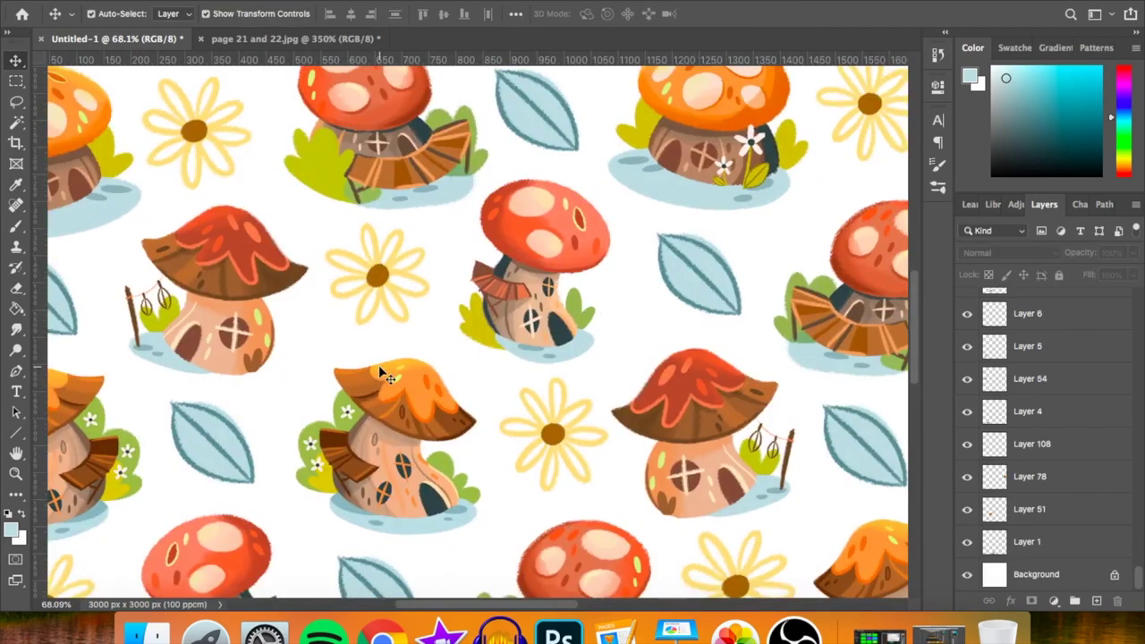
- Examine the mushroom house pattern up close, and check the endpaper spread with the "this book belongs to:" circle
scroll(380, 374, "right", 10)
scroll(380, 374, "right", 2)
scroll(284, 274, "up", 5)
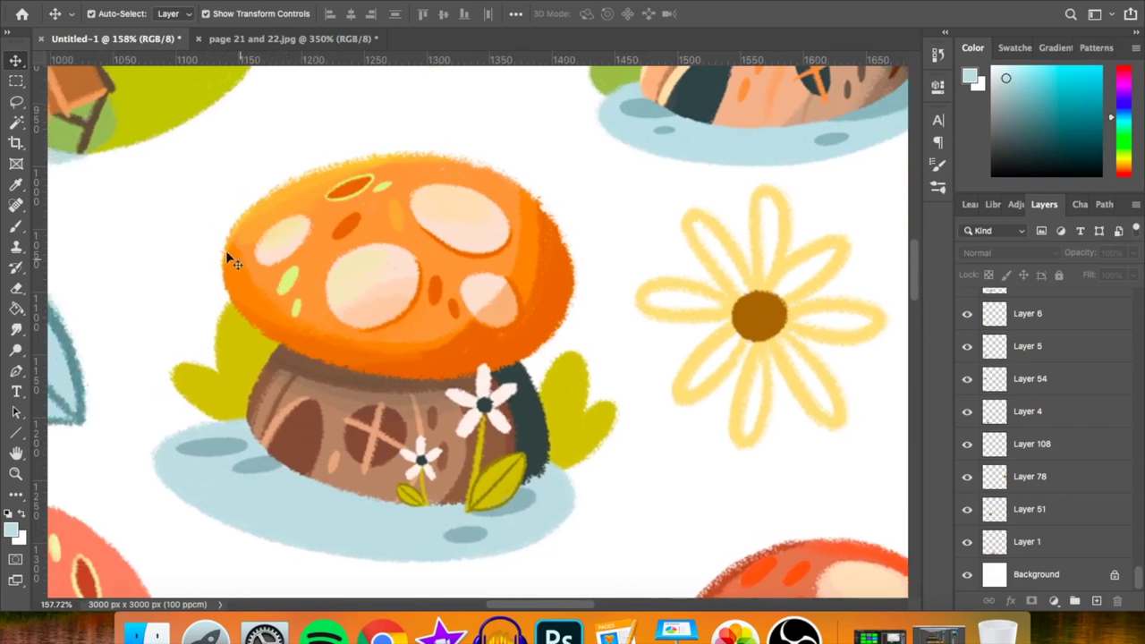
scroll(146, 166, "left", 10)
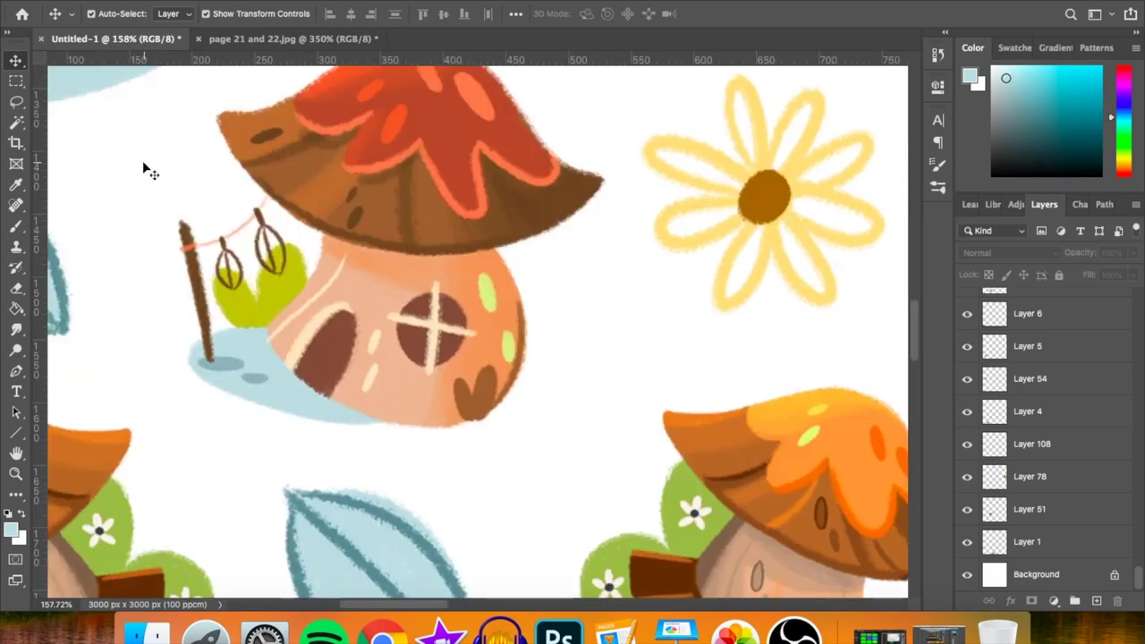
scroll(142, 160, "up", 1)
scroll(380, 374, "down", 5)
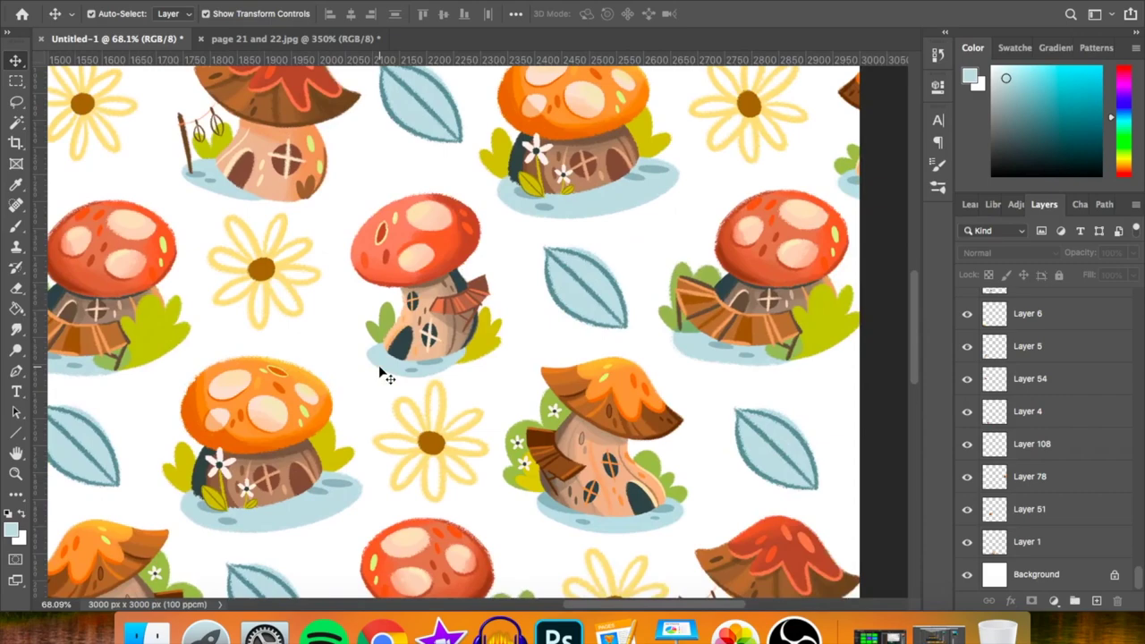
scroll(380, 373, "down", 6)
scroll(382, 365, "down", 3)
scroll(386, 369, "up", 2)
scroll(388, 370, "up", 1)
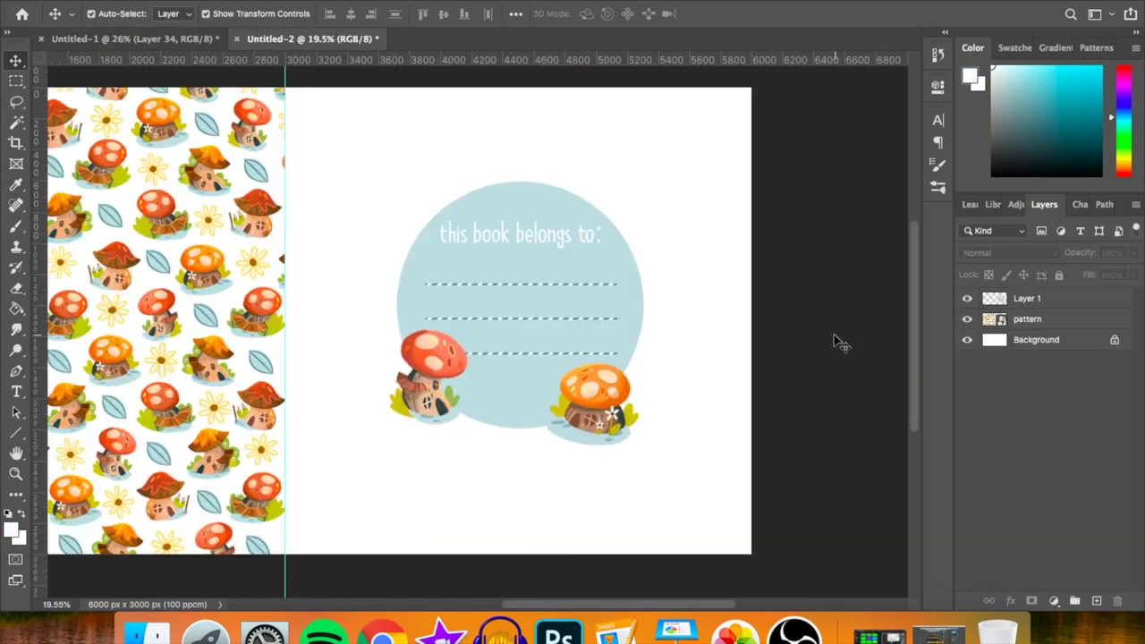
scroll(652, 322, "left", 5)
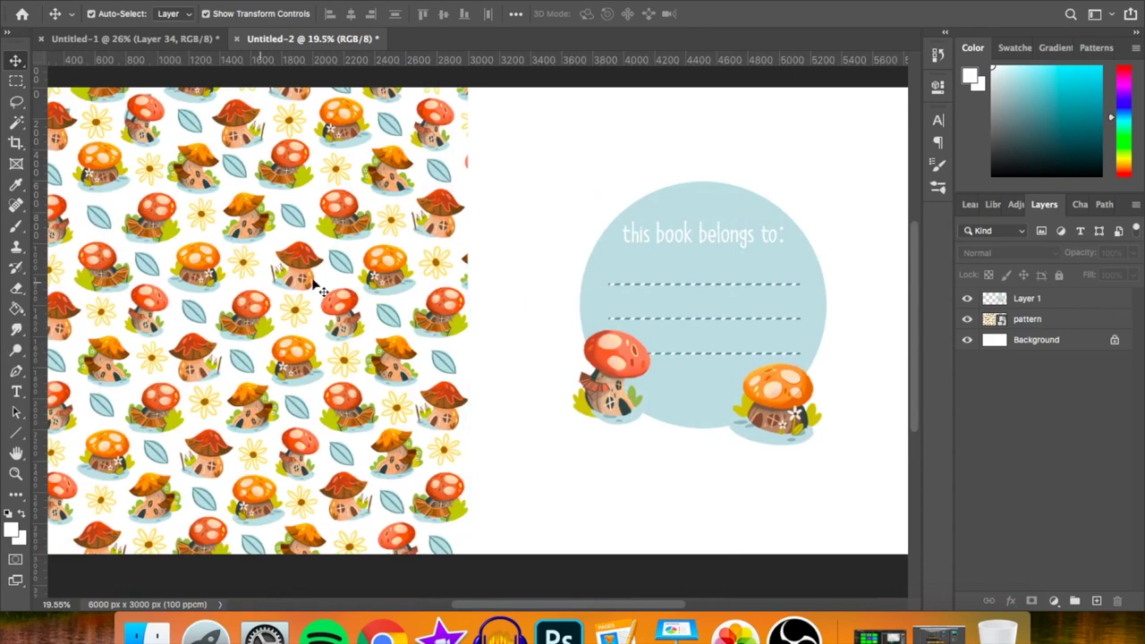
- Review the full endpaper spread, with the mushroom house pattern beside the "this book belongs to:" page
scroll(375, 293, "right", 1)
scroll(375, 294, "down", 2)
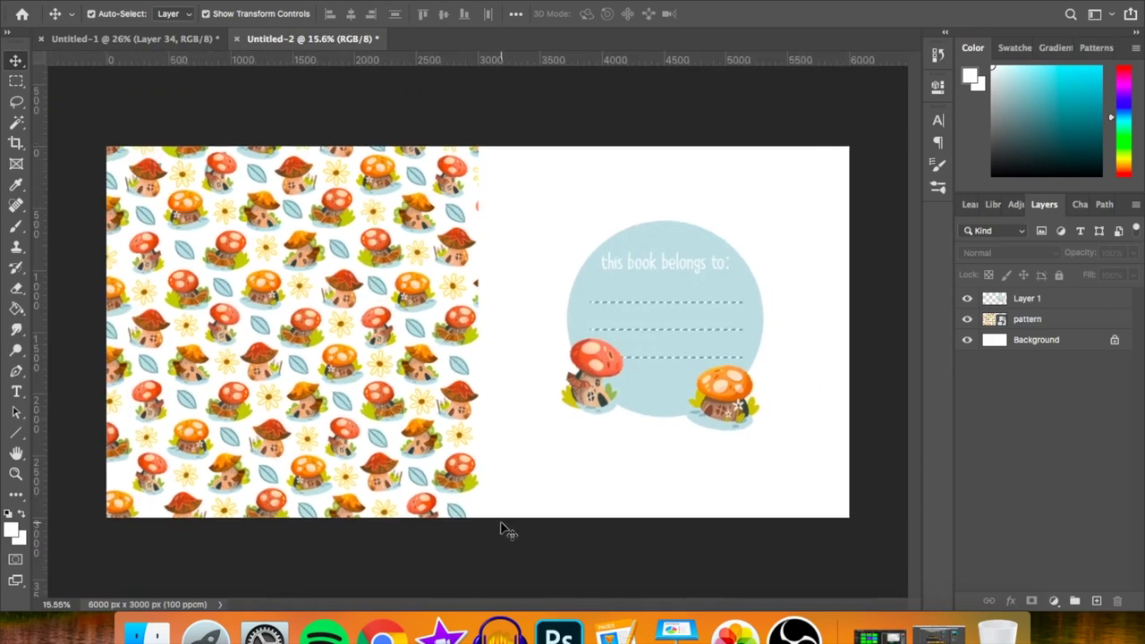
scroll(506, 530, "up", 1)
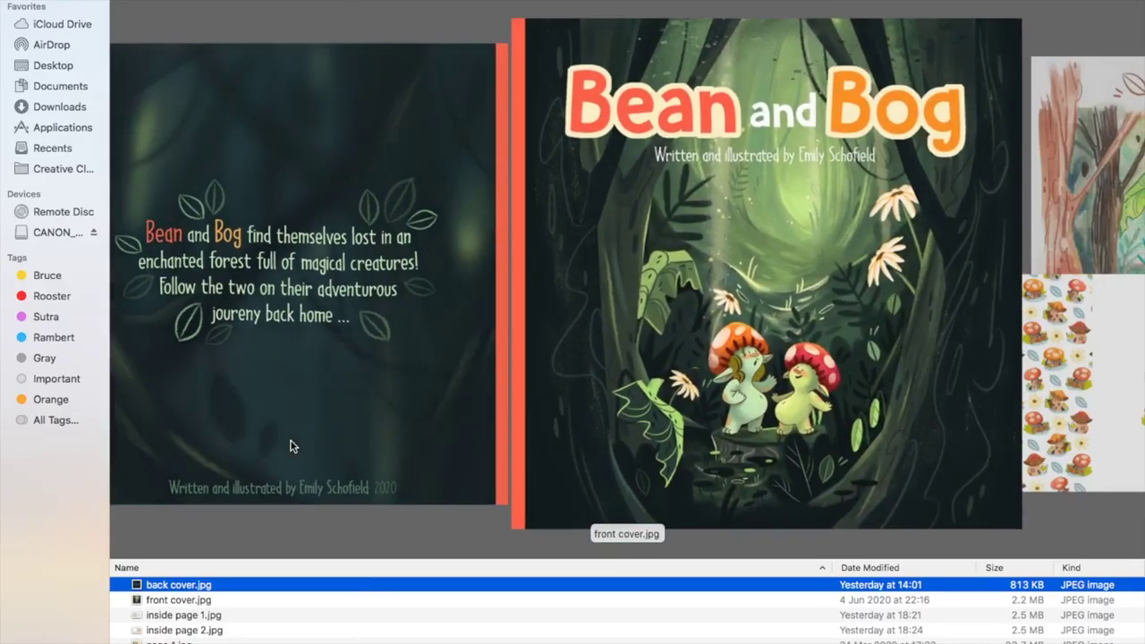
- Switch to Finder and look through the finished book images in order, from the back and front covers through the inside pages and story spreads
scroll(290, 445, "right", 1)
scroll(290, 444, "right", 2)
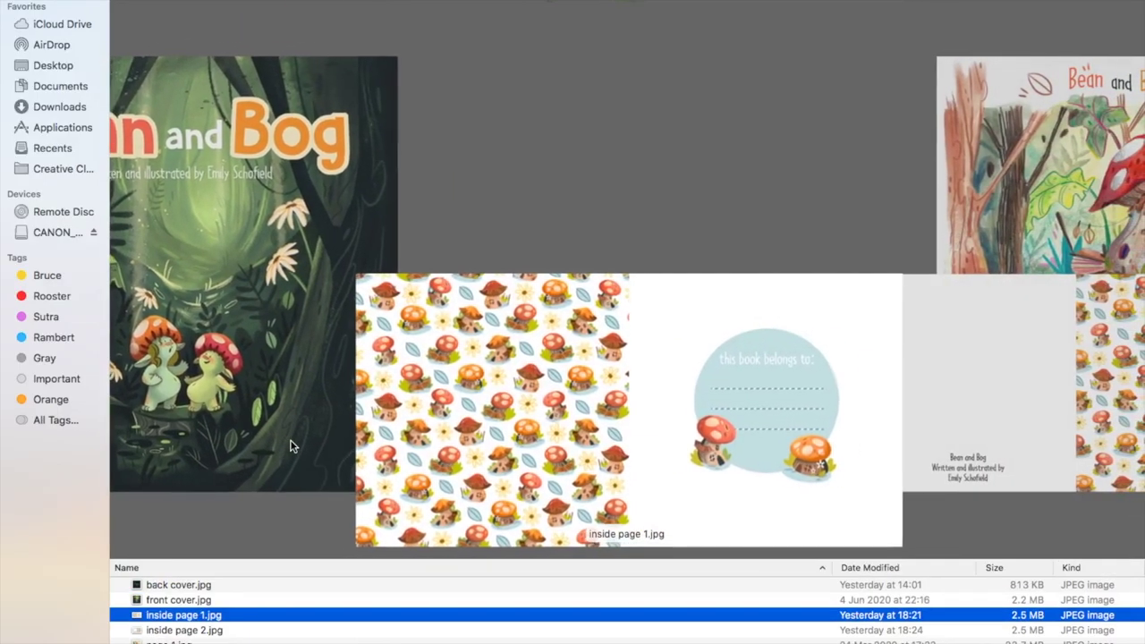
scroll(291, 445, "right", 2)
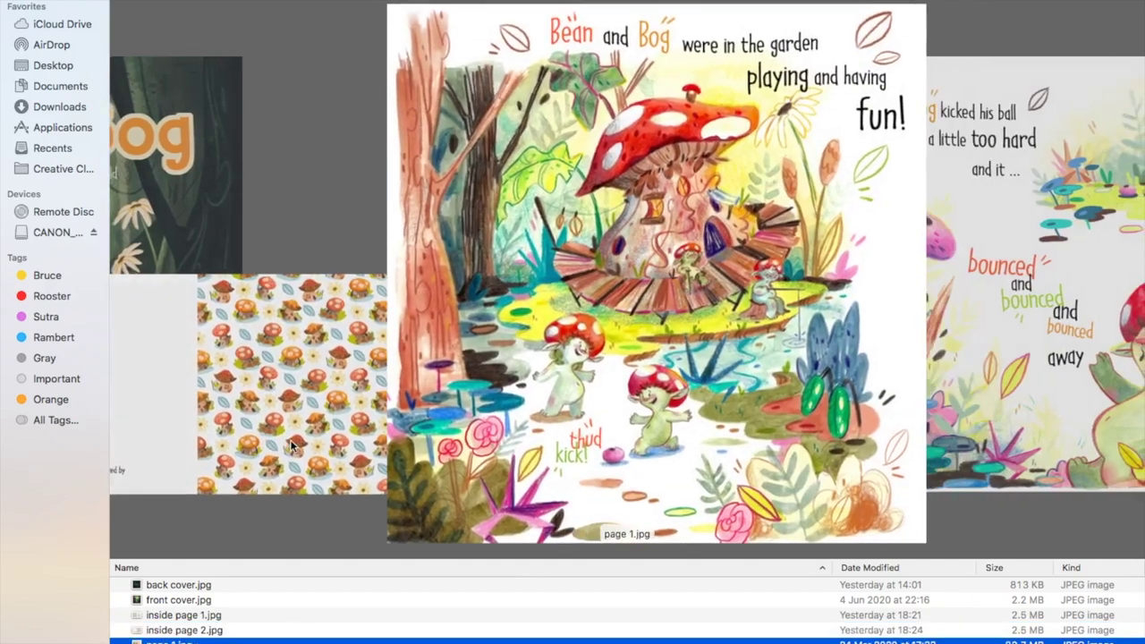
scroll(290, 439, "right", 2)
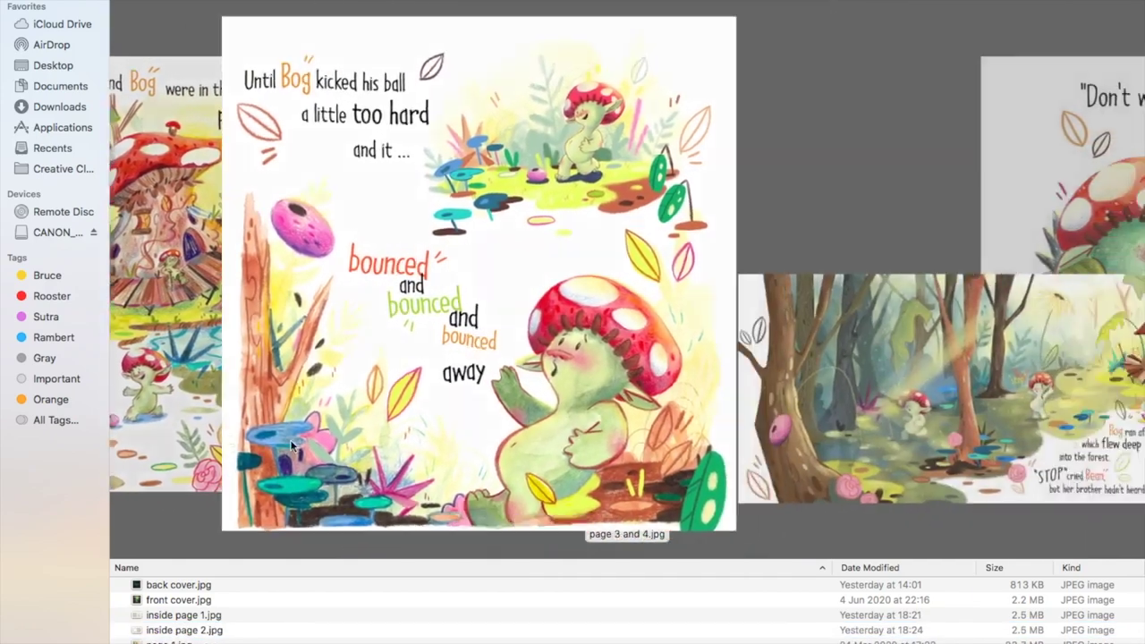
scroll(290, 445, "right", 2)
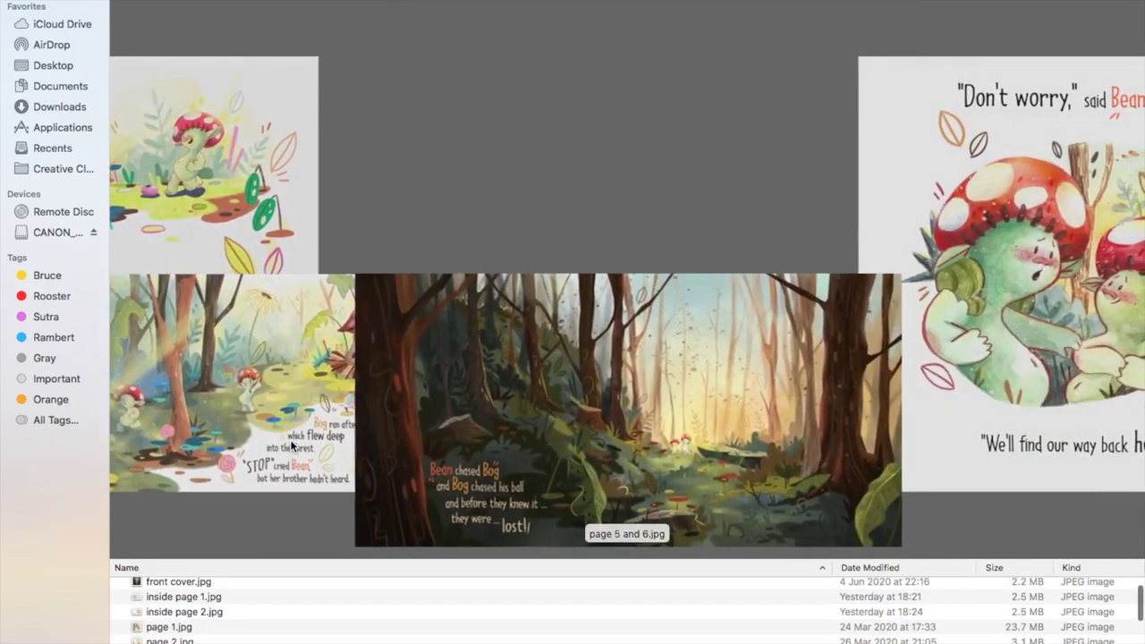
scroll(290, 445, "right", 2)
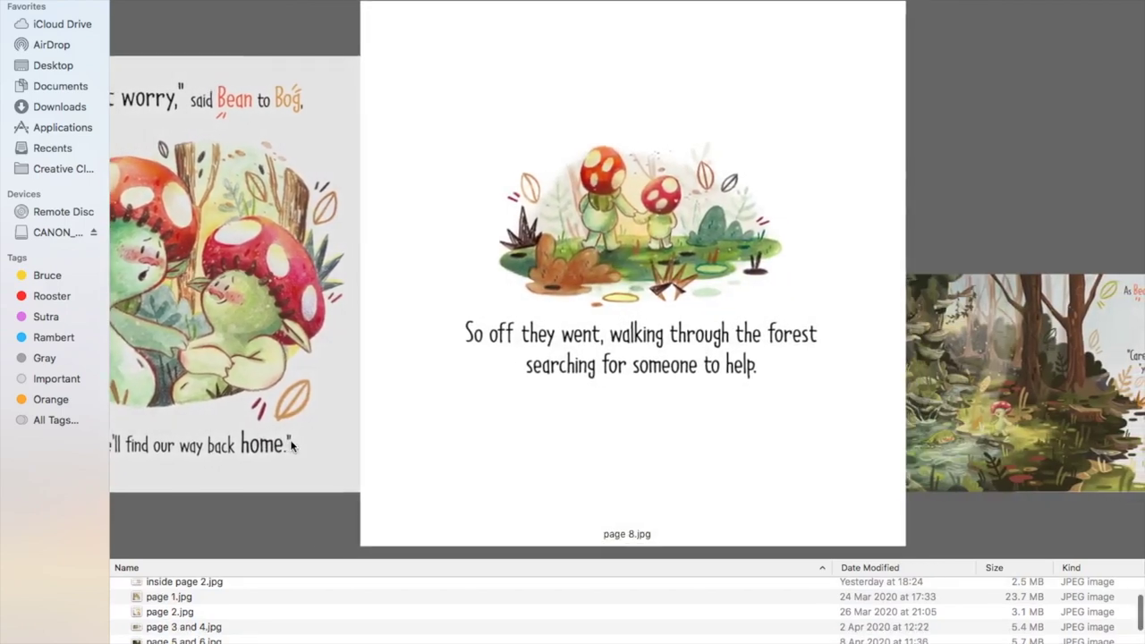
scroll(290, 444, "right", 2)
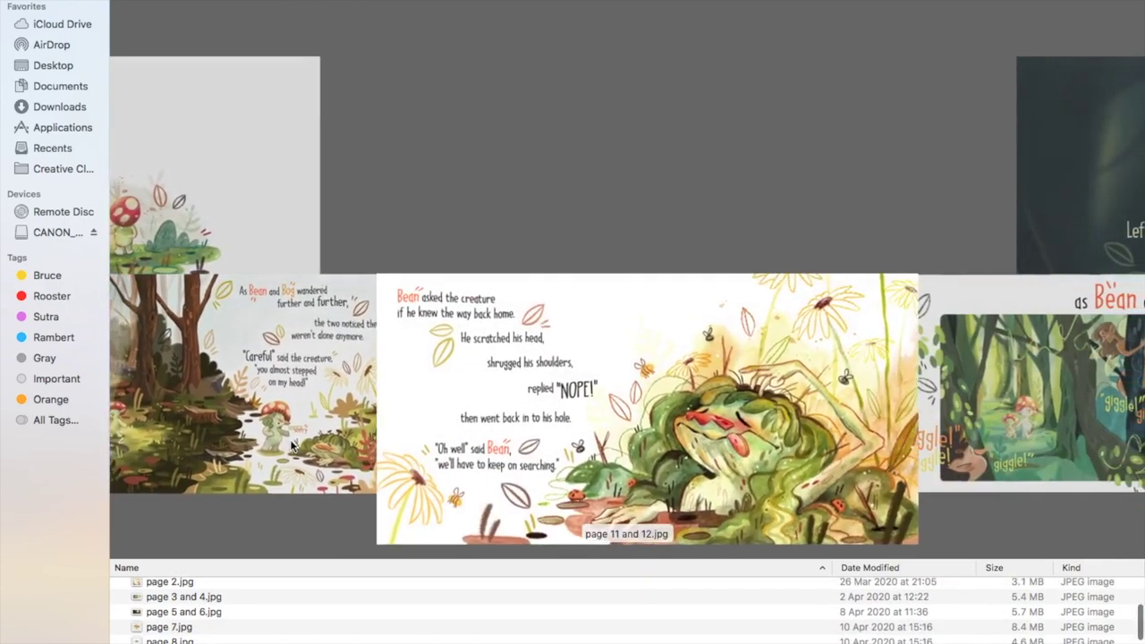
scroll(291, 444, "right", 2)
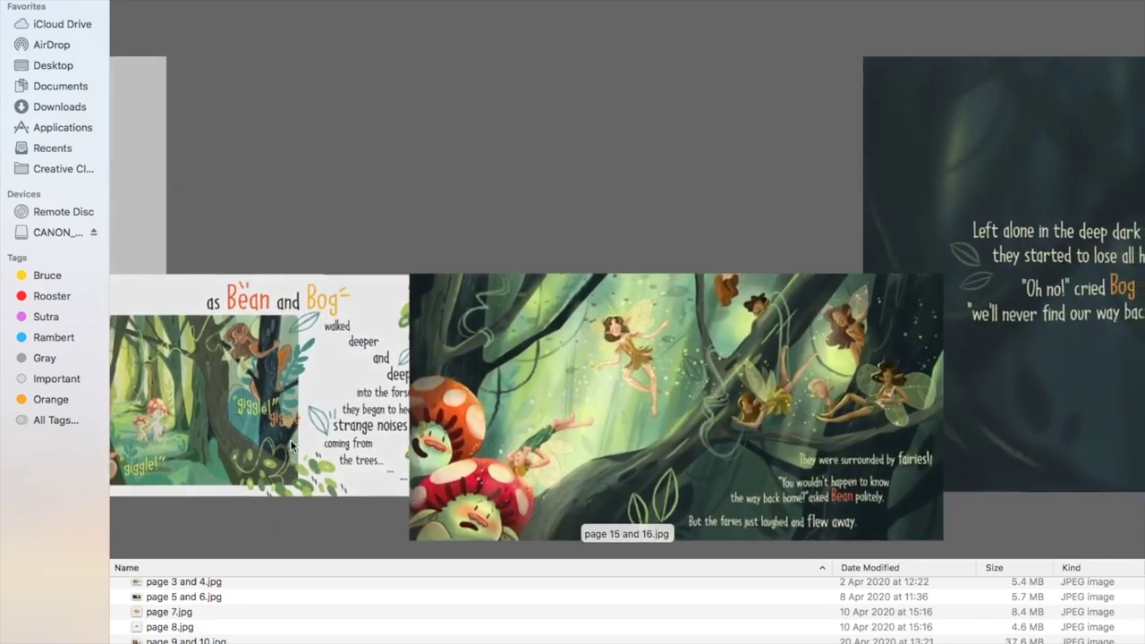
scroll(291, 444, "right", 2)
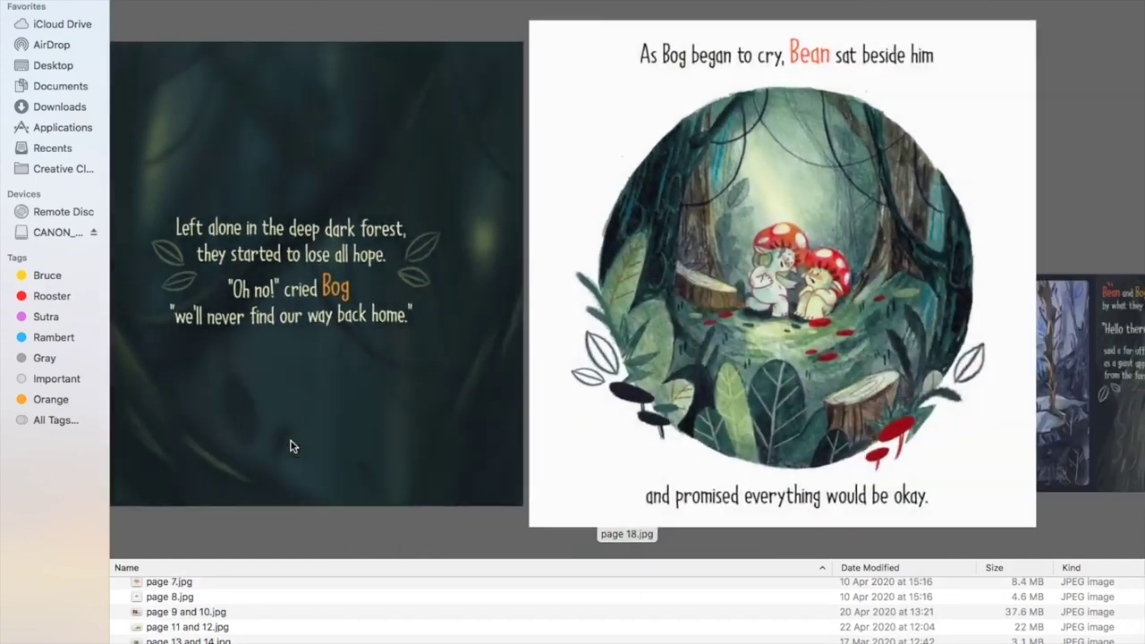
scroll(291, 444, "right", 2)
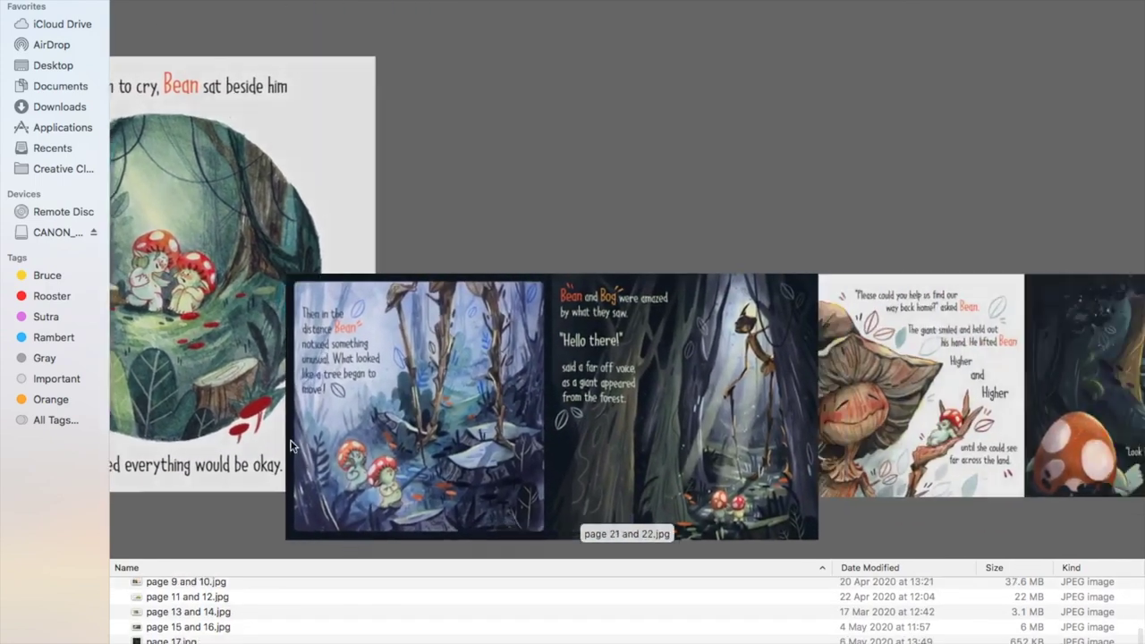
scroll(291, 444, "right", 1)
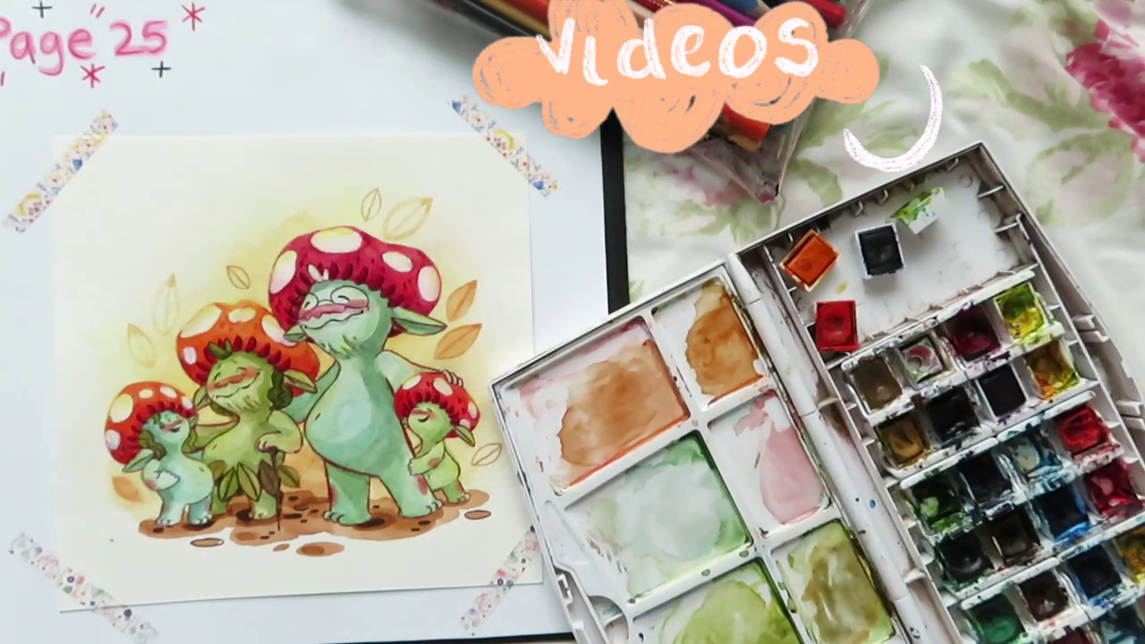